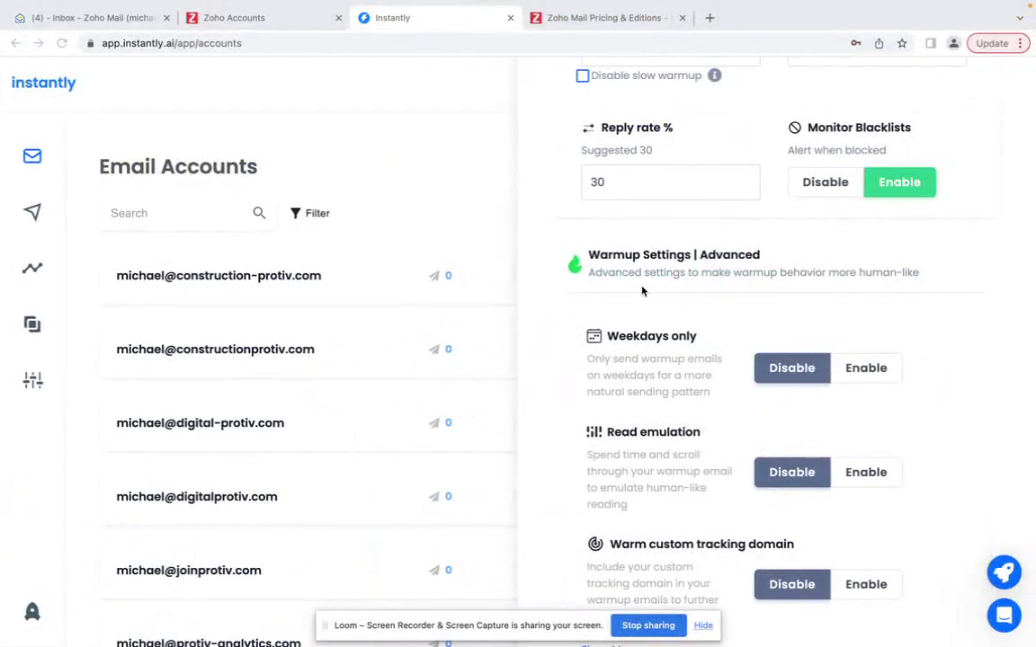
- Bring the browser forward and show the Zoho Mail Pricing & Editions tab
{"action": "left_click", "coordinate": [471, 210]}
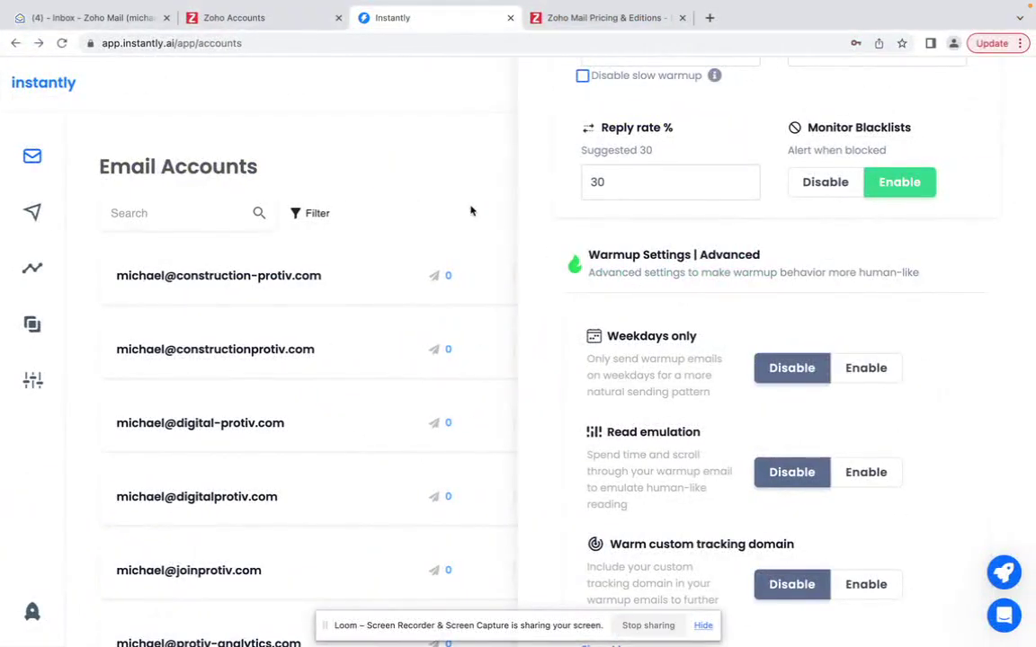
{"action": "left_click", "coordinate": [604, 19]}
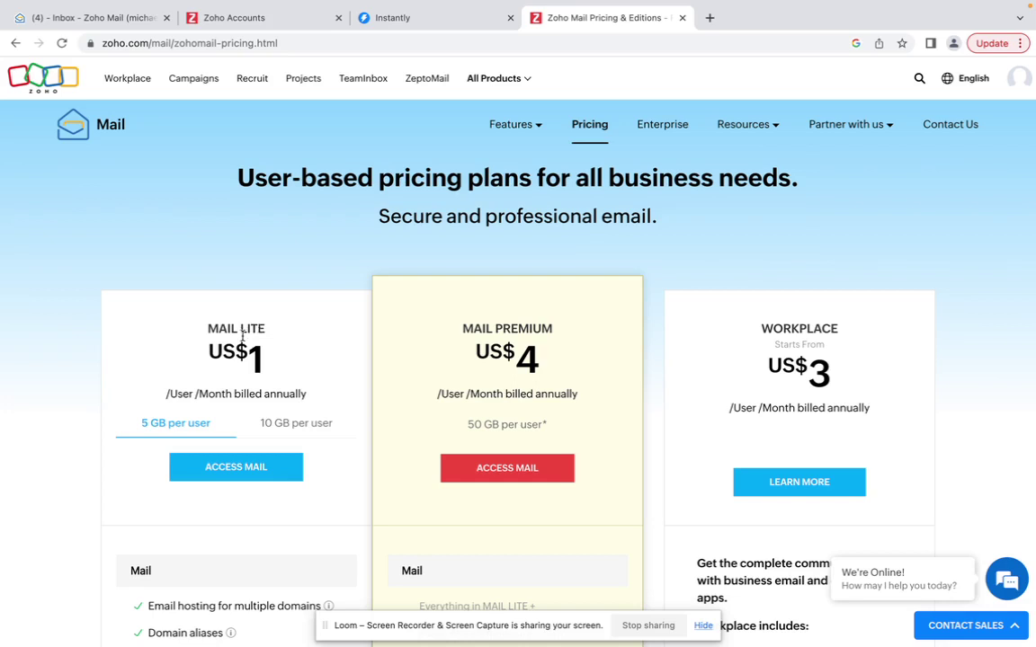
{"action": "left_click_drag", "start_coordinate": [209, 353], "coordinate": [263, 355]}
{"action": "left_click_drag", "start_coordinate": [208, 330], "coordinate": [221, 331]}
{"action": "triple_click", "coordinate": [220, 332]}
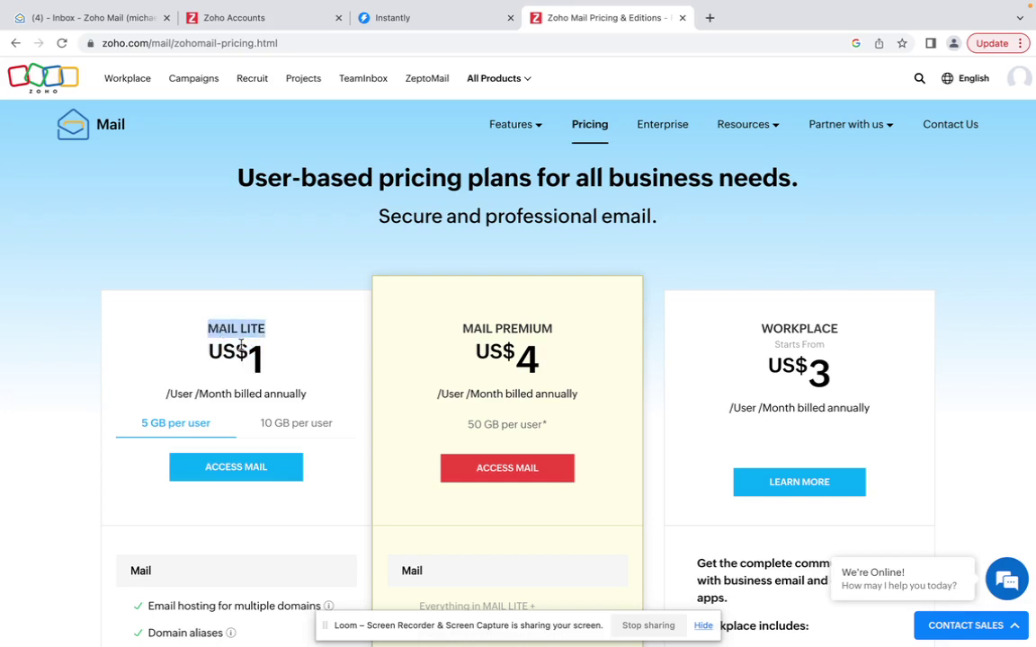
{"action": "double_click", "coordinate": [248, 353]}
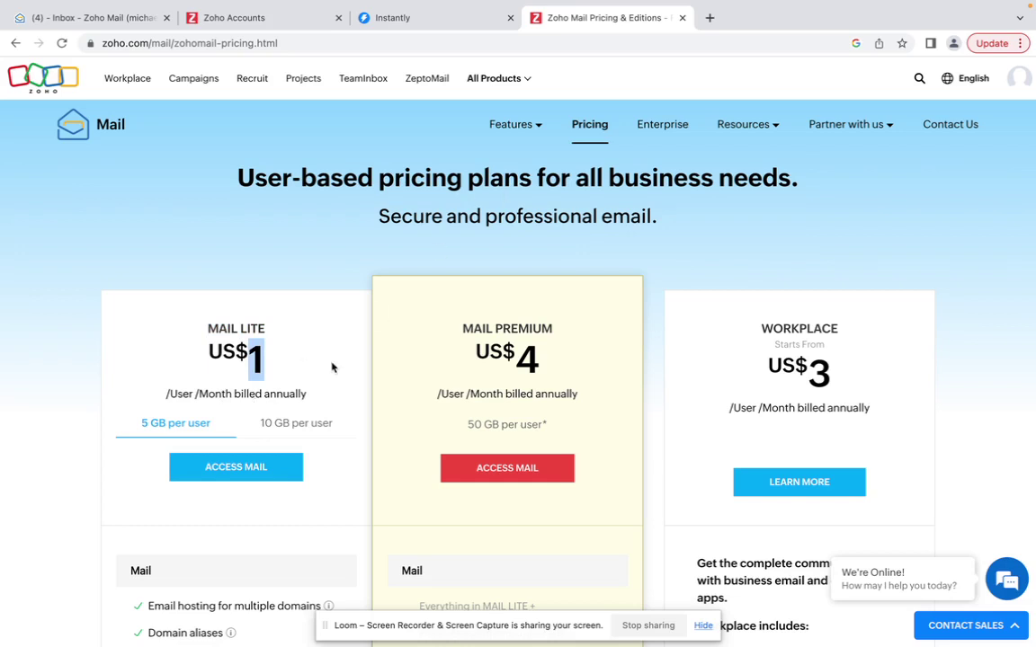
{"action": "left_click", "coordinate": [332, 367]}
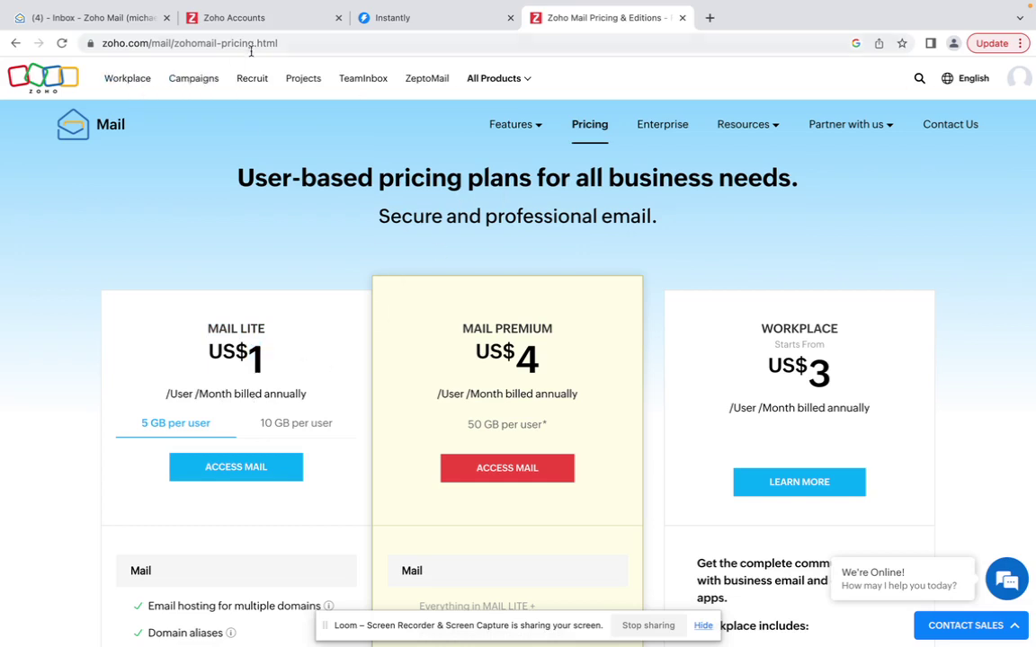
- Close Instantly's warmup settings panel and dismiss Zoho's application-specific password dialog
{"action": "left_click", "coordinate": [403, 18]}
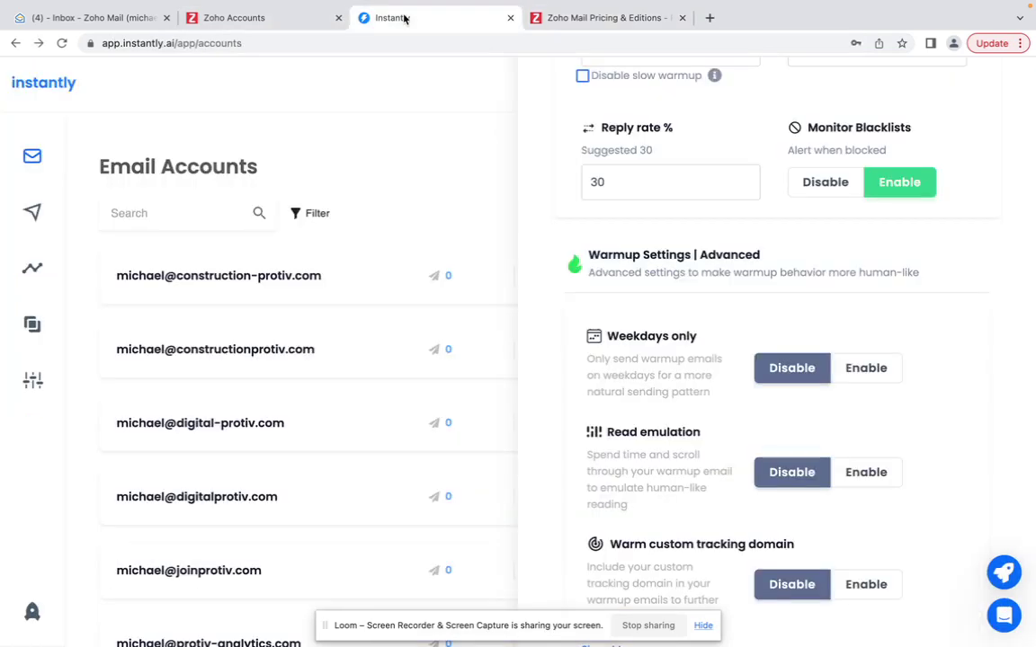
{"action": "left_click", "coordinate": [349, 87]}
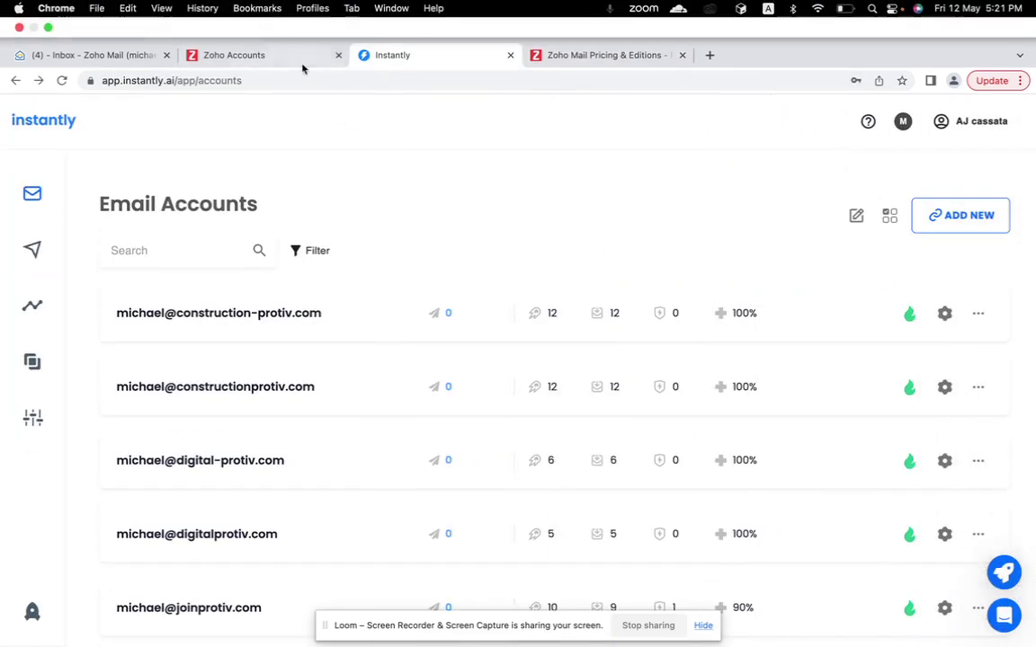
{"action": "left_click", "coordinate": [250, 57]}
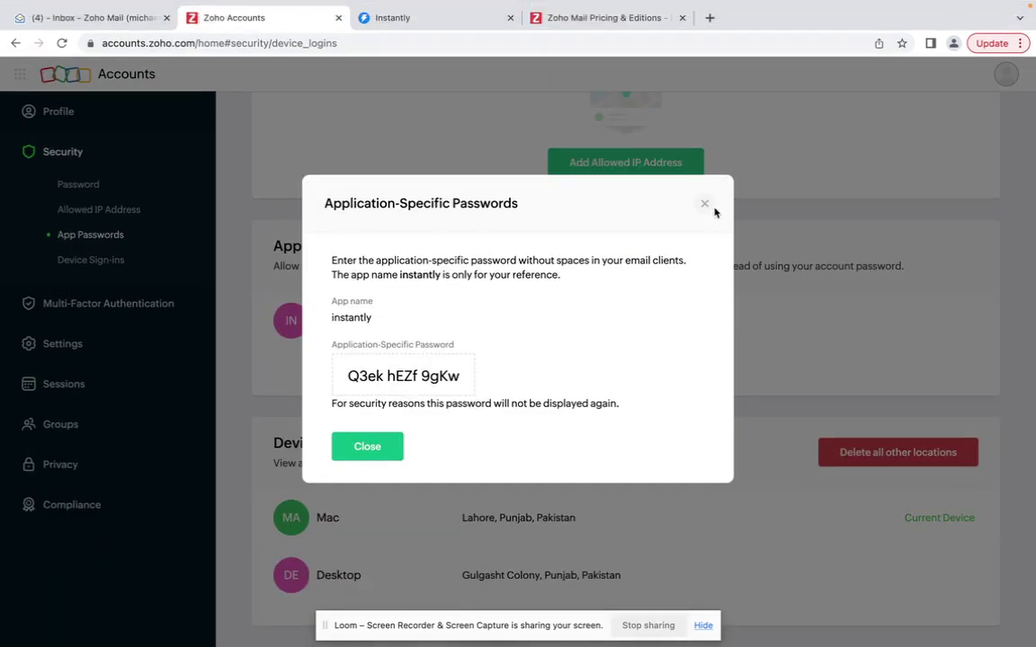
{"action": "left_click", "coordinate": [706, 207]}
{"action": "left_click", "coordinate": [171, 162]}
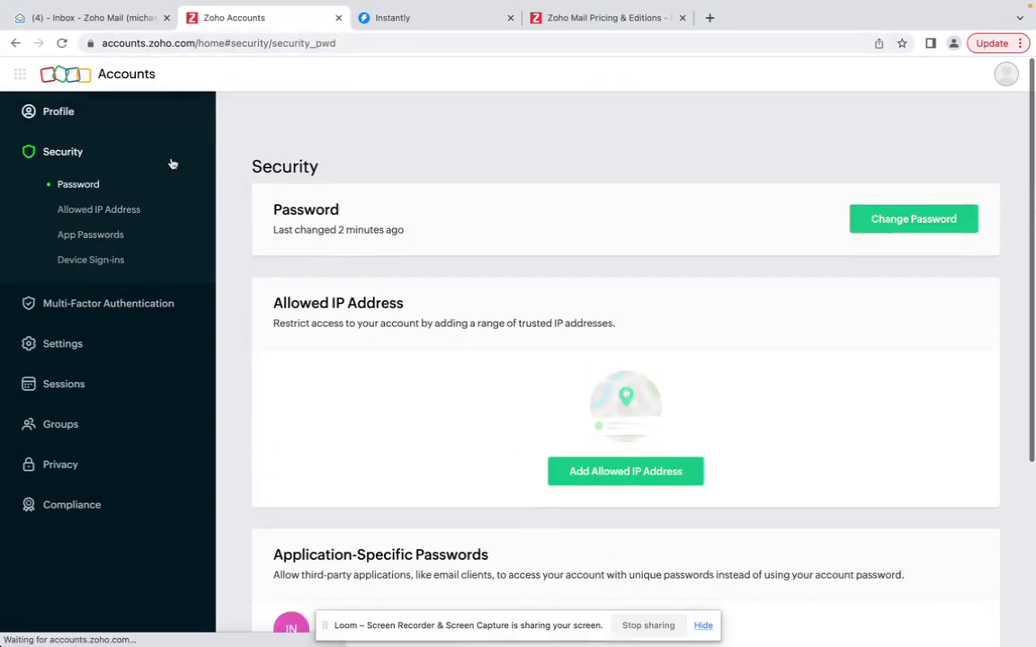
- Close Zoho Mail's Mail Accounts settings and sign out from the avatar menu
{"action": "left_click", "coordinate": [87, 27]}
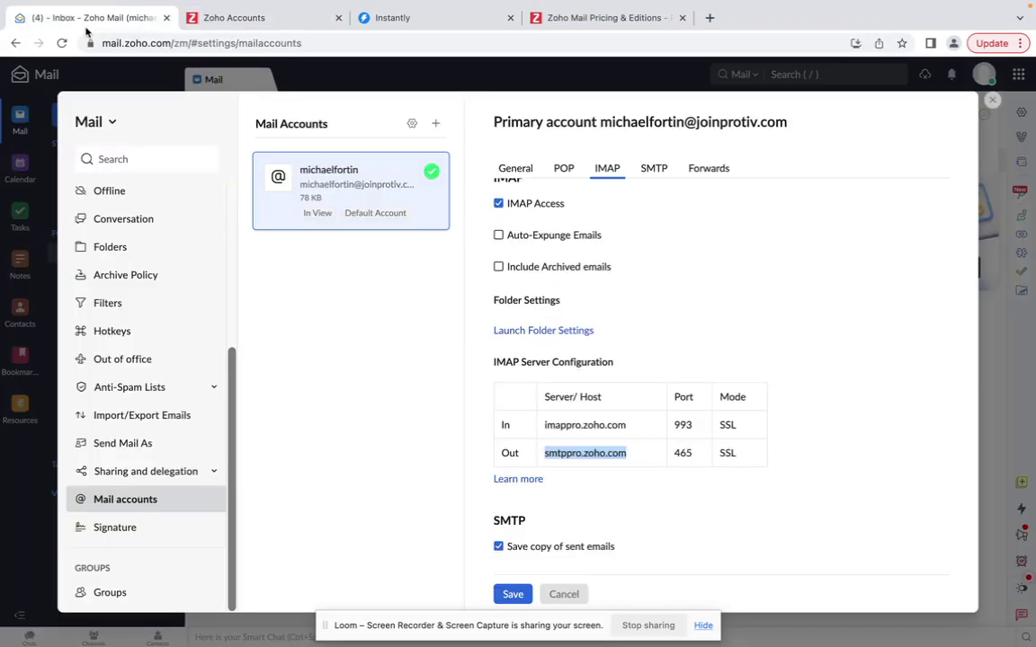
{"action": "left_click", "coordinate": [993, 108]}
{"action": "left_click", "coordinate": [1018, 74]}
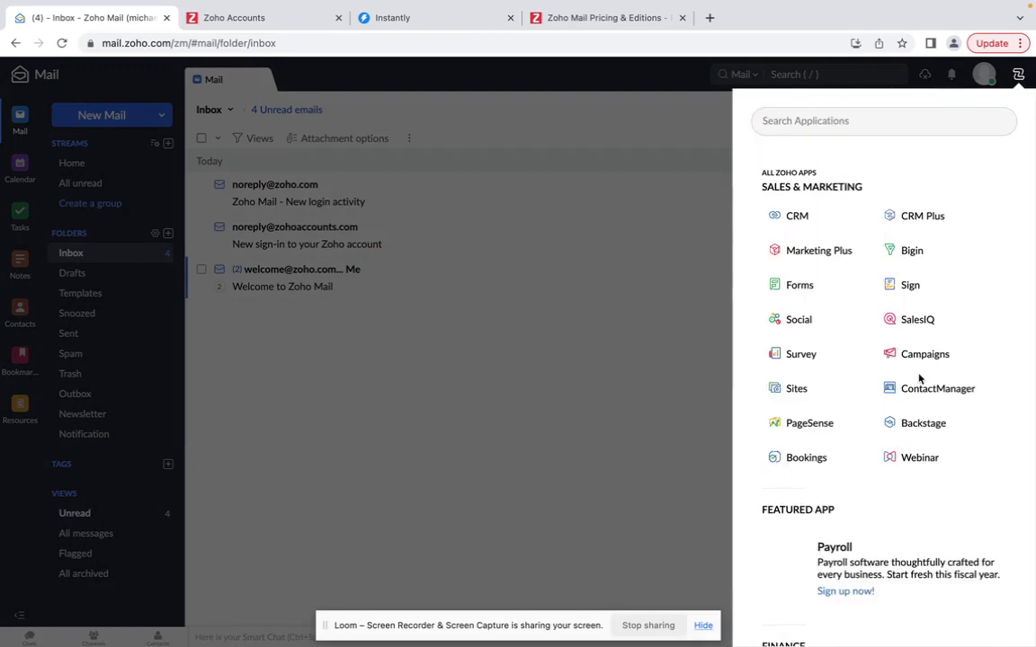
{"action": "left_click", "coordinate": [983, 76]}
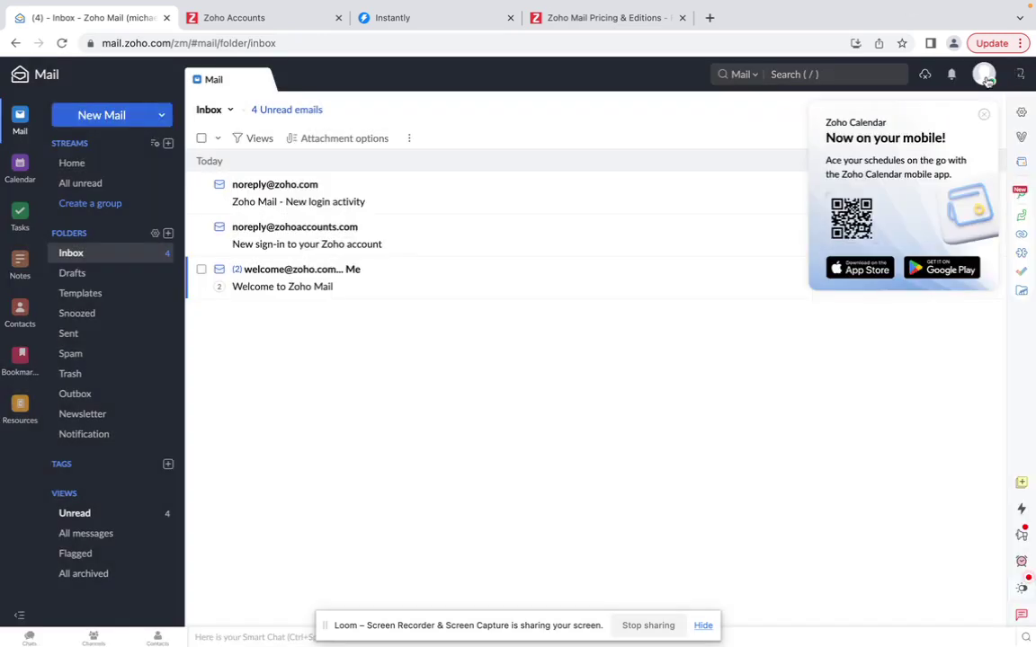
{"action": "left_click", "coordinate": [984, 76]}
{"action": "left_click", "coordinate": [934, 184]}
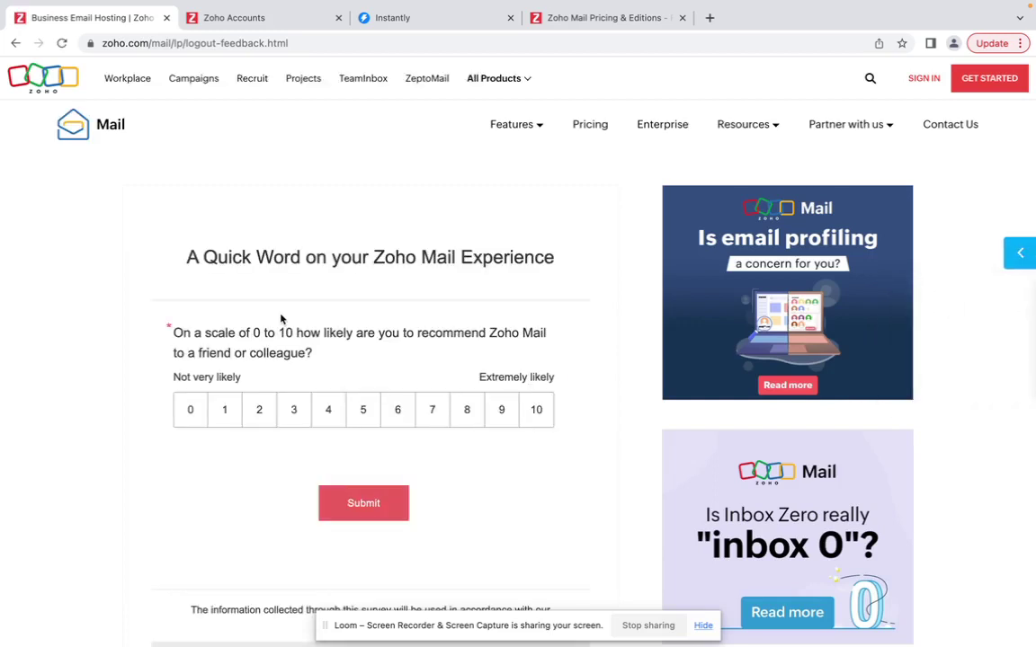
- Sign in to Zoho with the saved admin email address and its password
{"action": "left_click", "coordinate": [924, 78]}
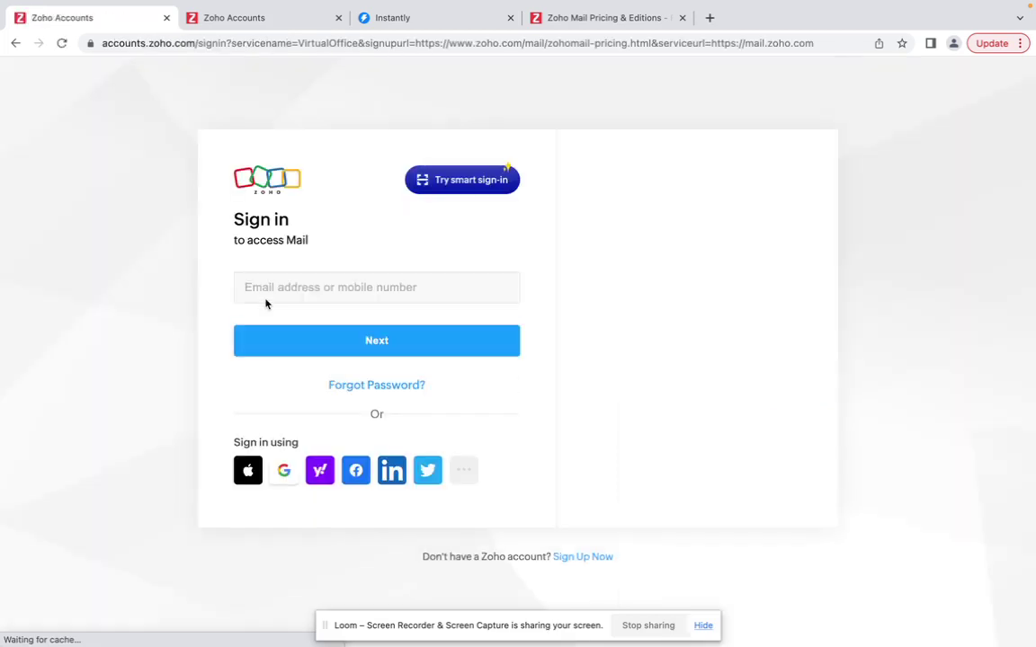
{"action": "left_click", "coordinate": [267, 295]}
{"action": "type", "text": "a"}
{"action": "left_click", "coordinate": [359, 324]}
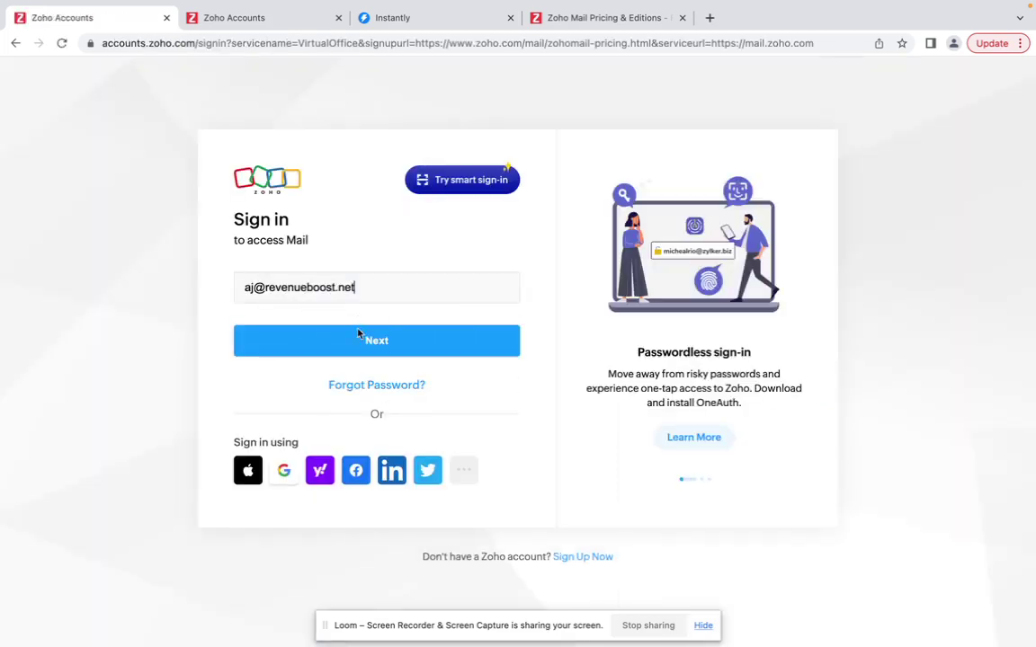
{"action": "left_click", "coordinate": [357, 342]}
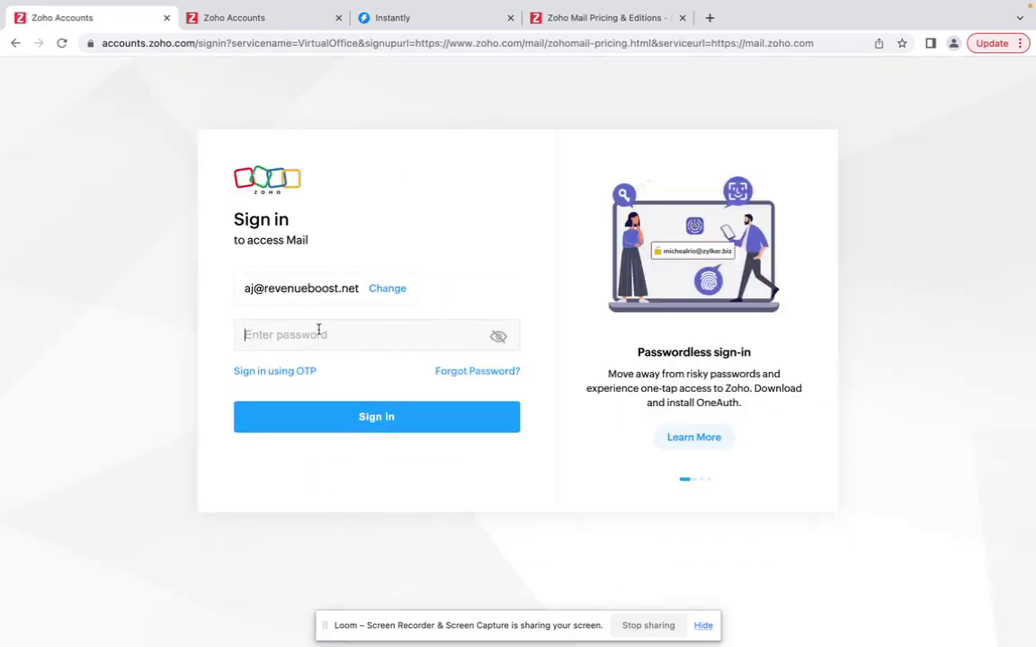
{"action": "type", "text": "**"}
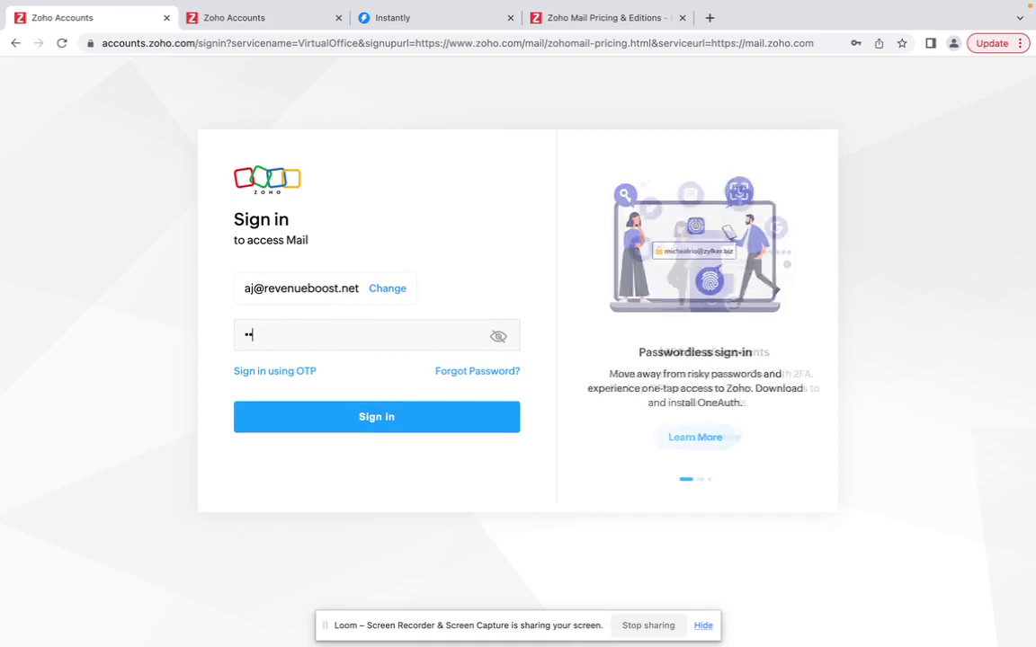
{"action": "type", "text": "*"}
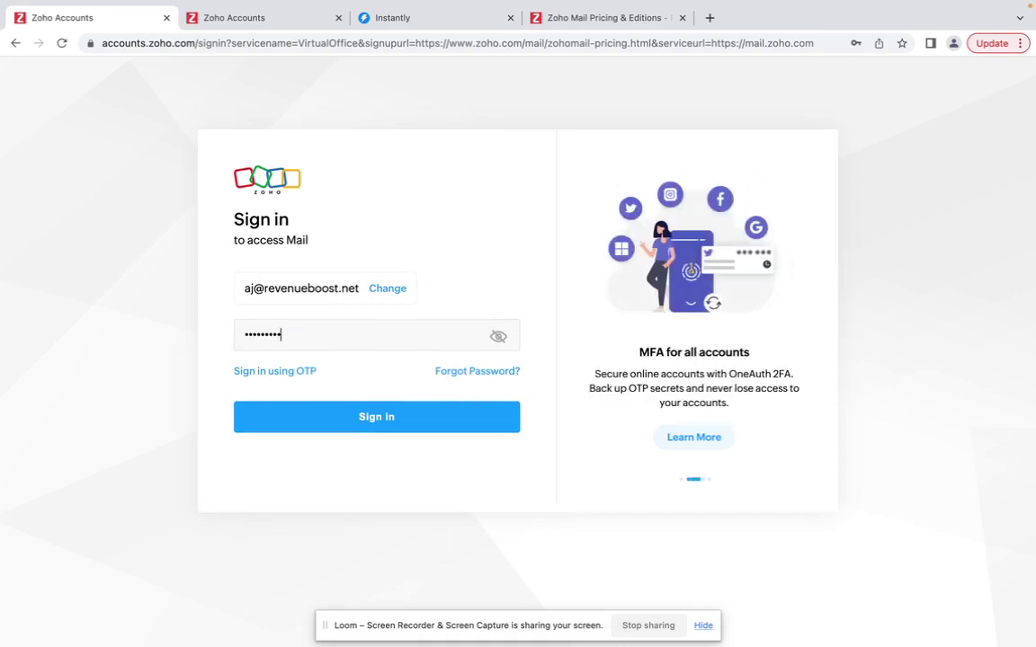
{"action": "type", "text": "**"}
{"action": "key", "text": "Return"}
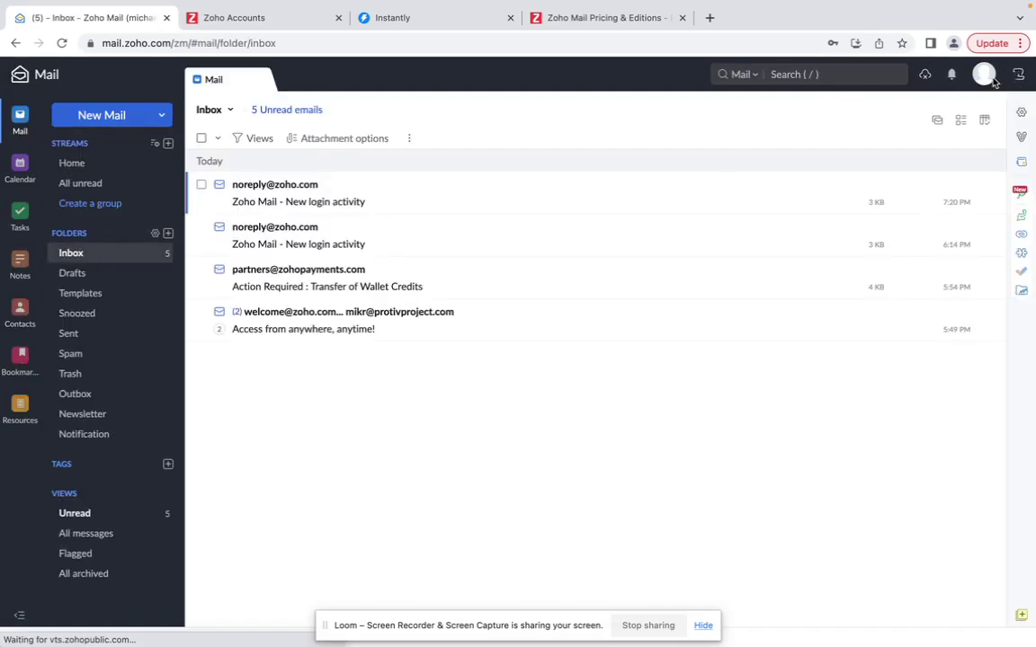
- Open the Zoho Mail Admin Console and the protivproject.com domain settings
{"action": "left_click", "coordinate": [983, 75]}
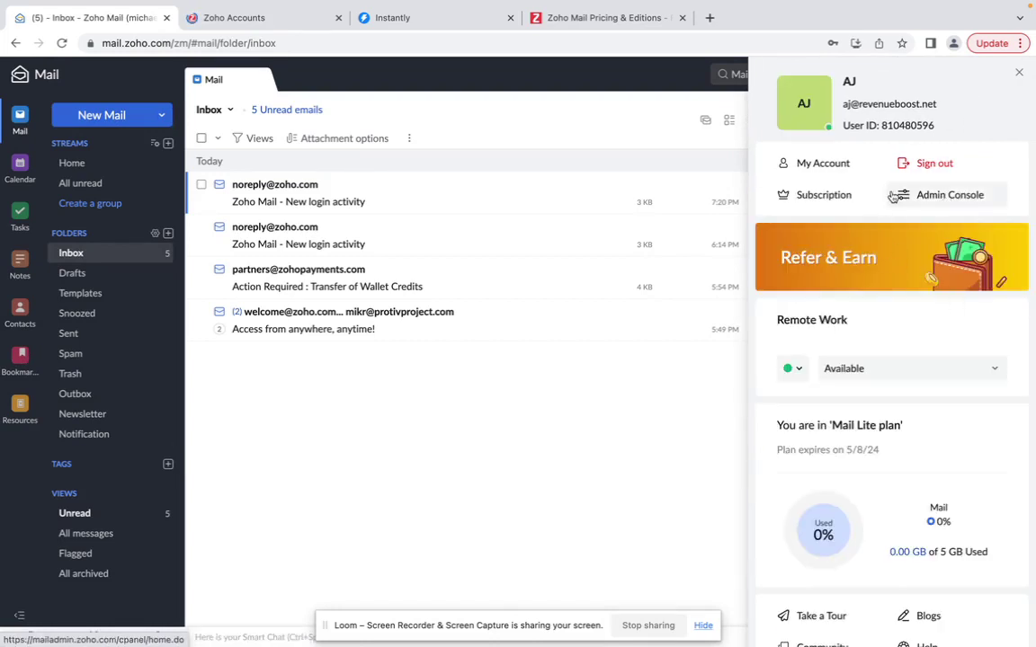
{"action": "left_click", "coordinate": [908, 194]}
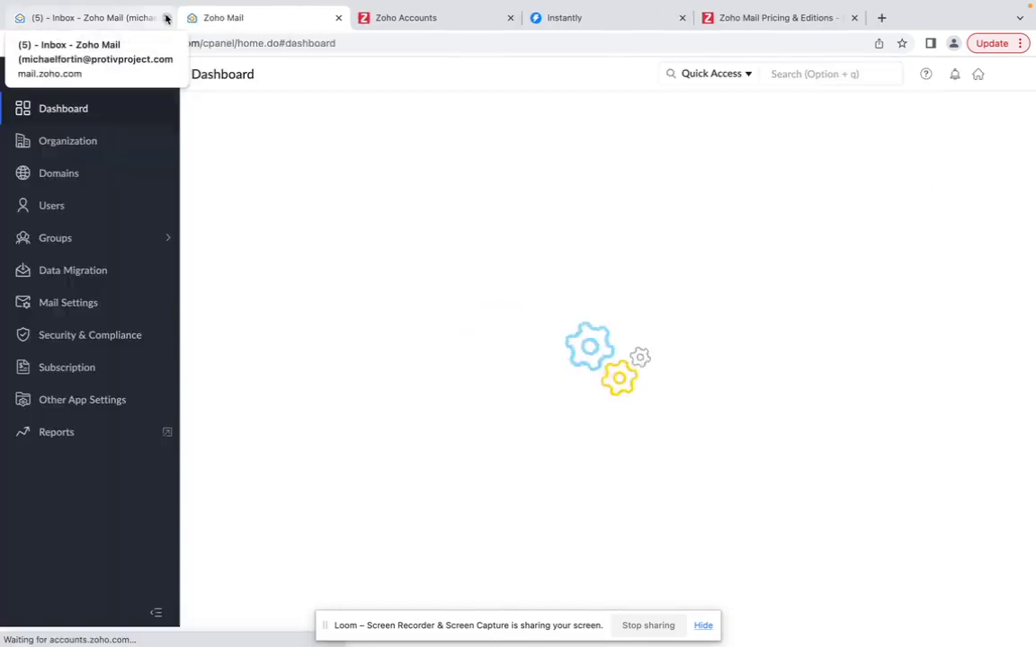
{"action": "left_click", "coordinate": [87, 204]}
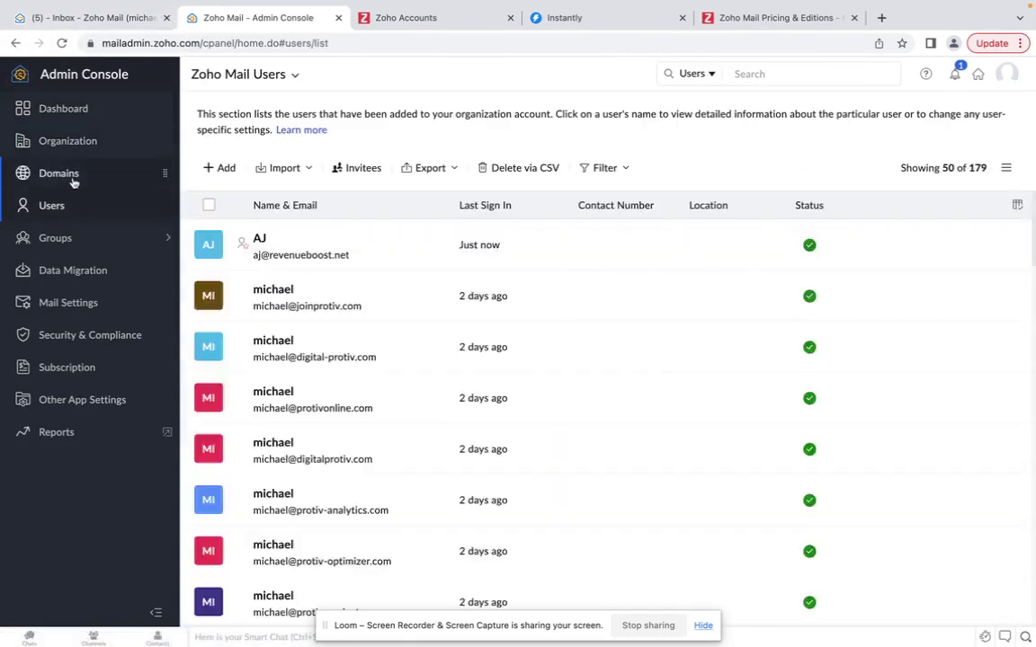
{"action": "left_click", "coordinate": [74, 179]}
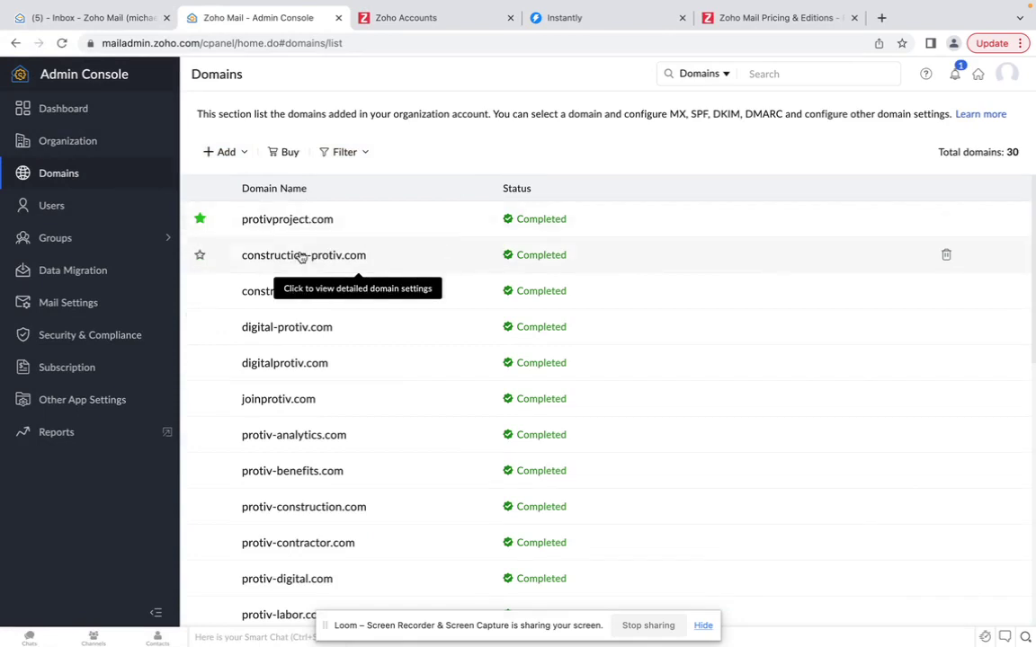
{"action": "left_click", "coordinate": [279, 220]}
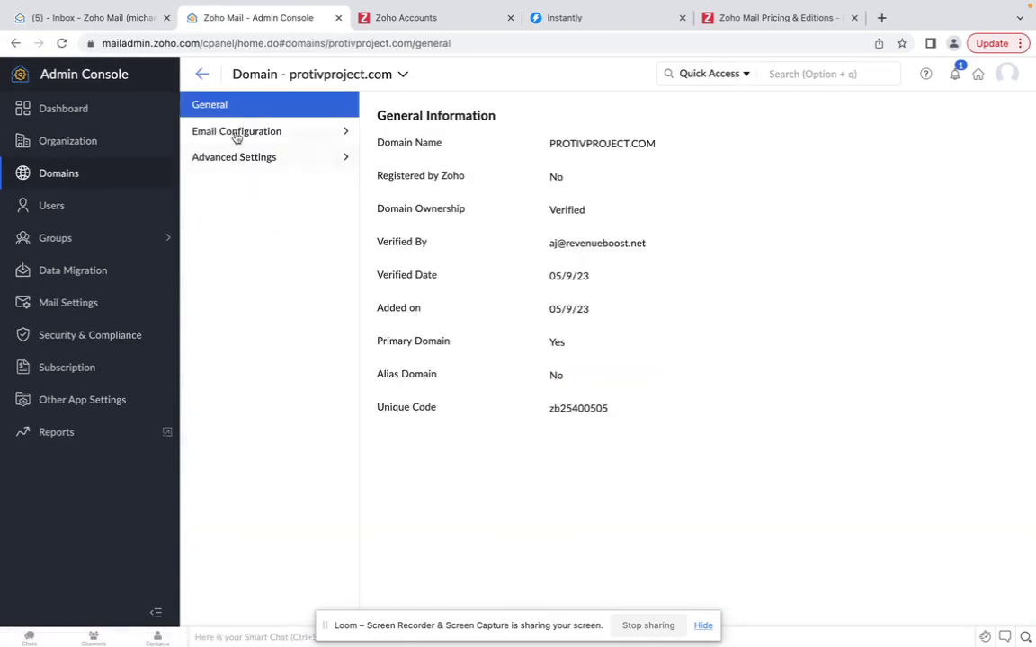
- Review protivproject.com's SPF, DKIM and DMARC records, then return to the Users list
{"action": "left_click", "coordinate": [236, 132]}
{"action": "left_click", "coordinate": [216, 186]}
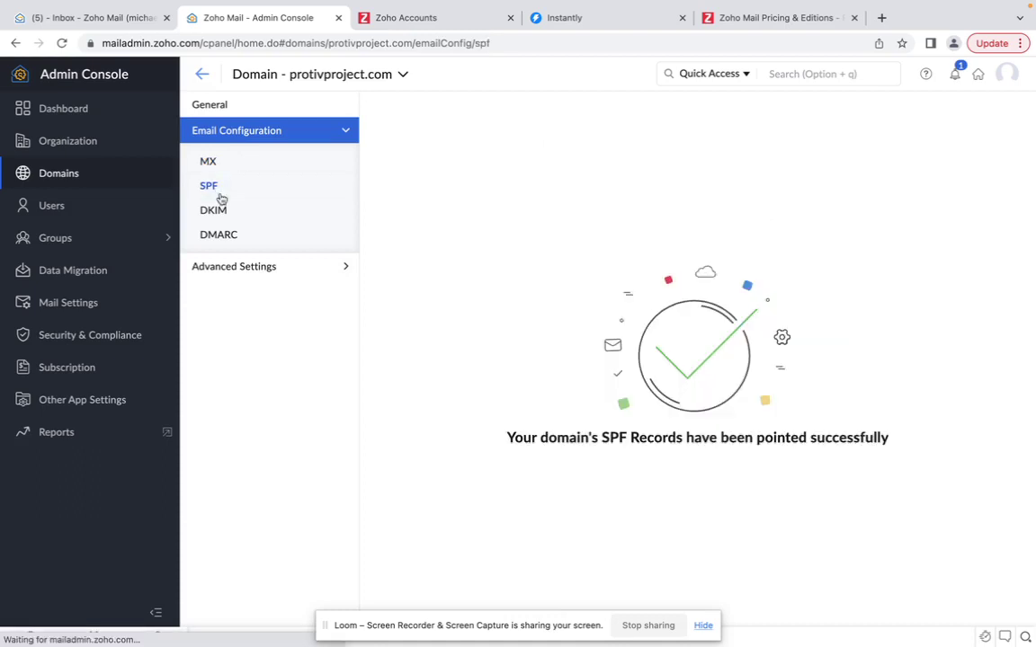
{"action": "left_click", "coordinate": [224, 208]}
{"action": "left_click", "coordinate": [234, 233]}
{"action": "left_click", "coordinate": [203, 74]}
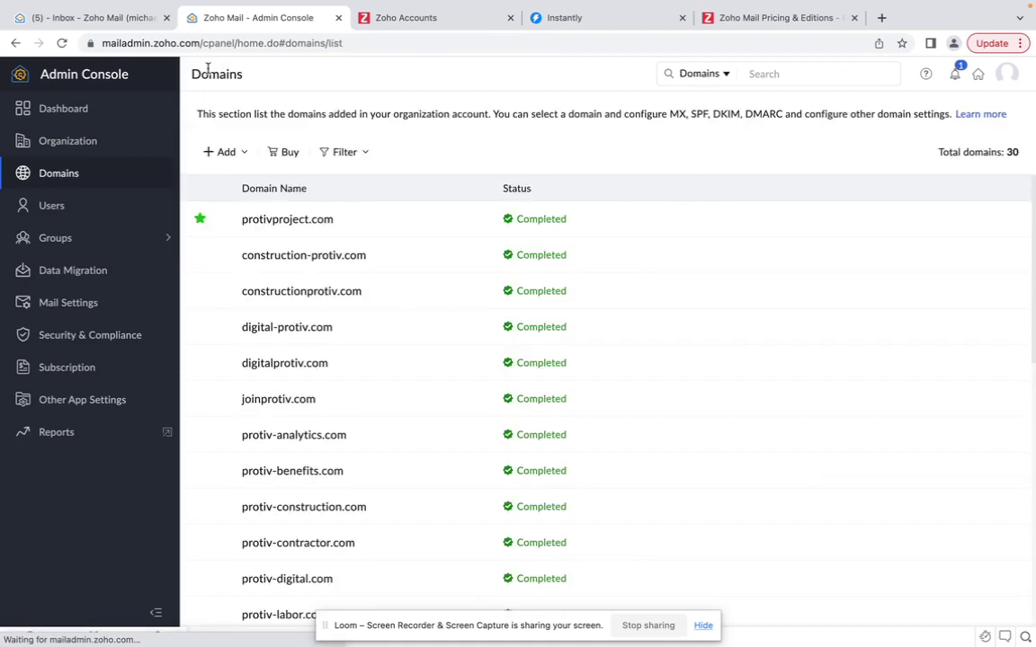
{"action": "left_click", "coordinate": [52, 205]}
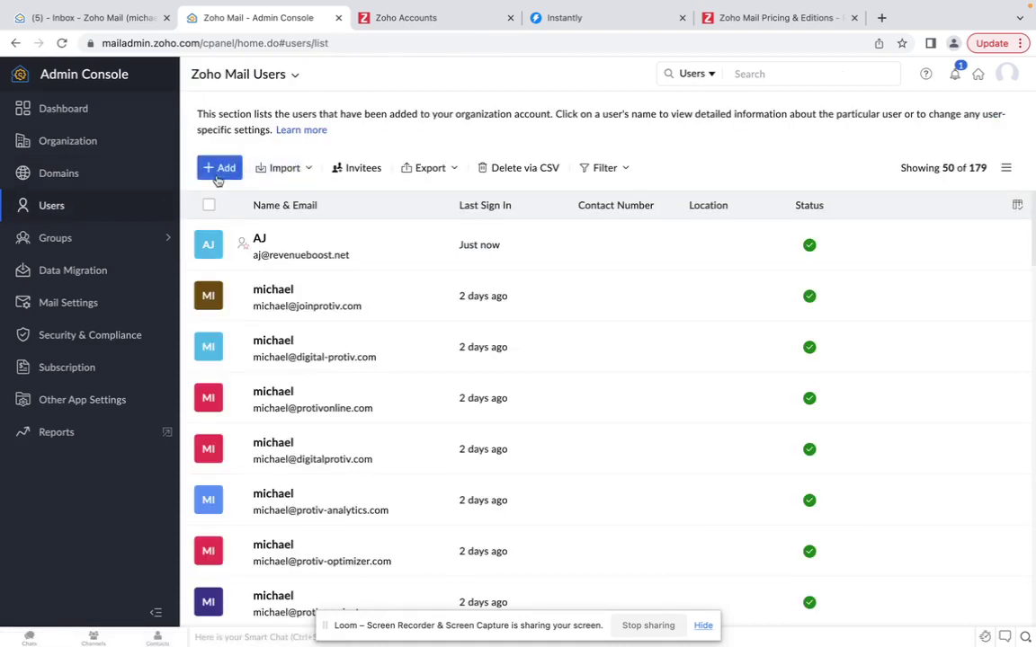
- Enter the new user's first and last name and set the username domain to protiv-management.com
{"action": "left_click", "coordinate": [219, 167]}
{"action": "left_click", "coordinate": [468, 185]}
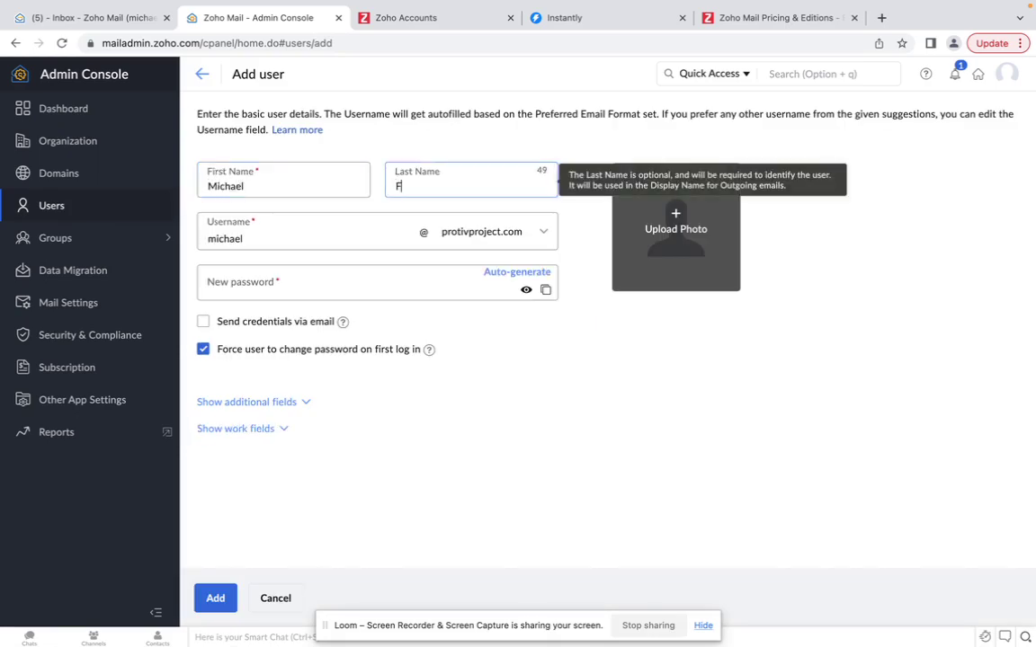
{"action": "key", "text": "Tab"}
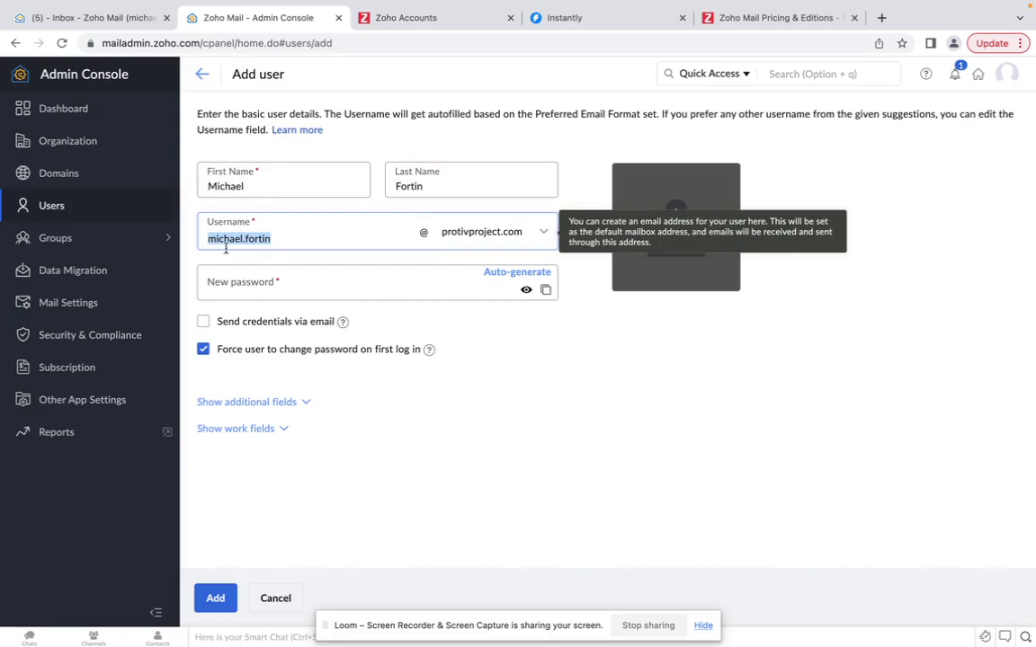
{"action": "key", "text": "End"}
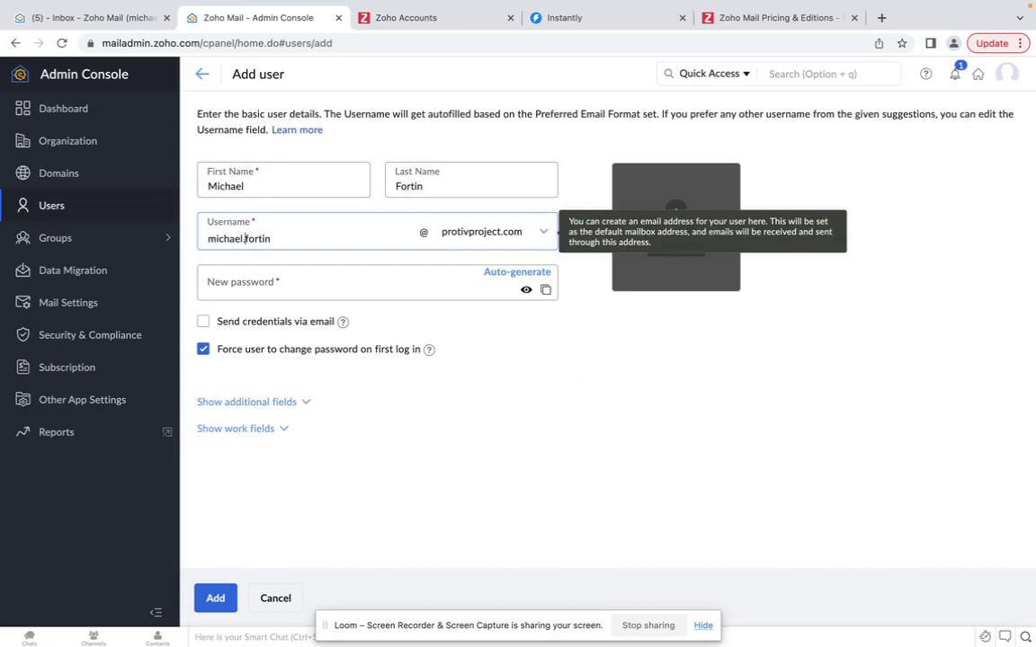
{"action": "left_click", "coordinate": [509, 231]}
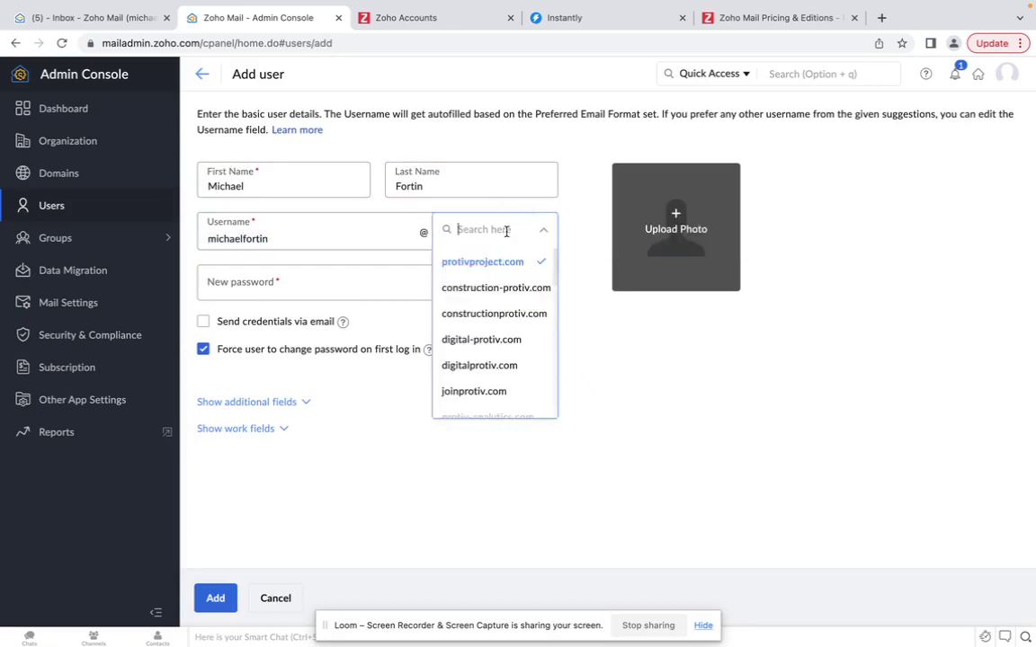
{"action": "type", "text": "protivwo"}
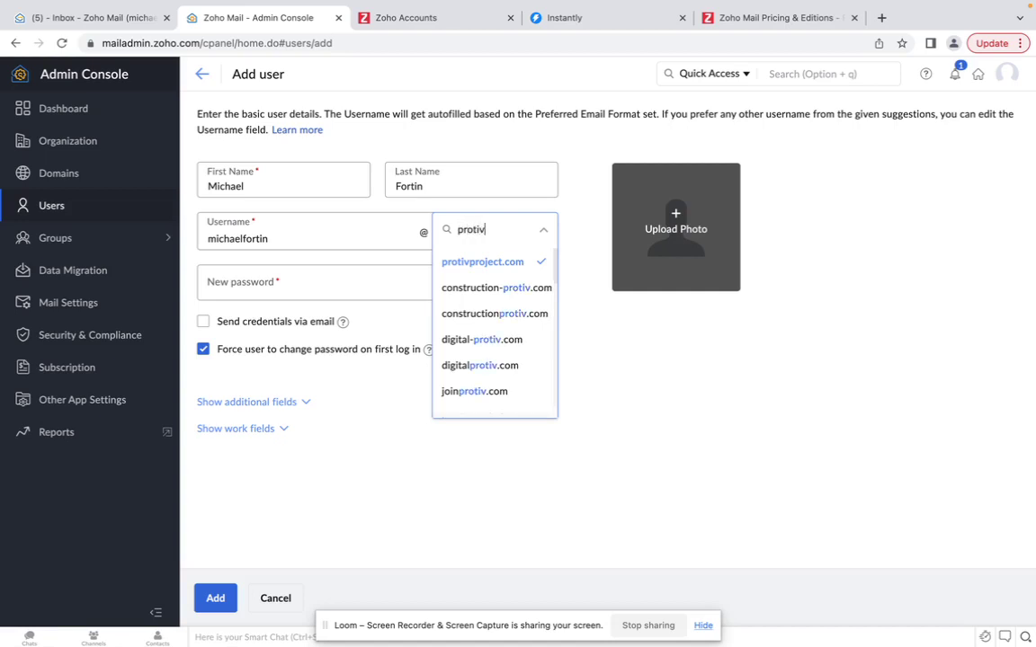
{"action": "key", "text": "BackSpace"}
{"action": "key", "text": "BackSpace"}
{"action": "type", "text": "-man"}
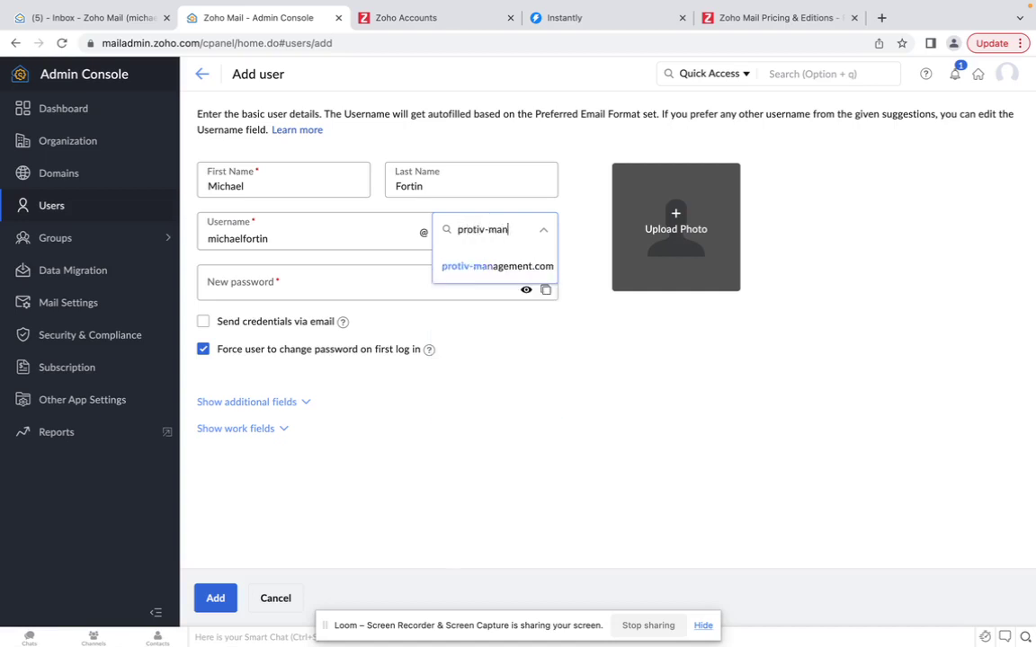
{"action": "left_click", "coordinate": [490, 267]}
- Set the user's password, untick Force change at first login, and add the user
{"action": "left_click", "coordinate": [363, 289]}
{"action": "key", "text": "BackSpace"}
{"action": "key", "text": "BackSpace"}
{"action": "key", "text": "BackSpace"}
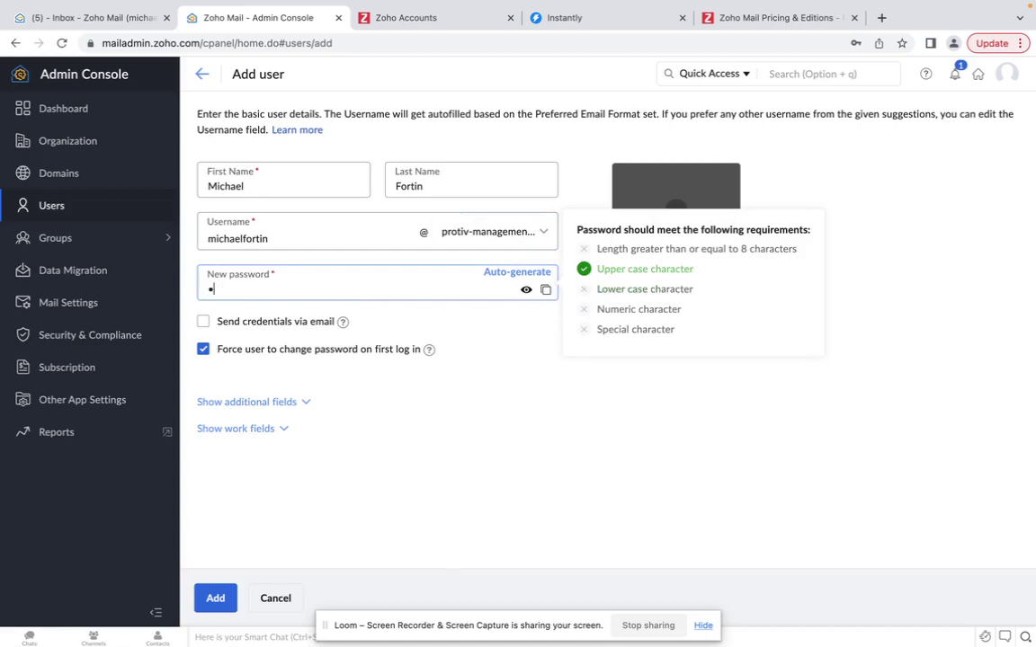
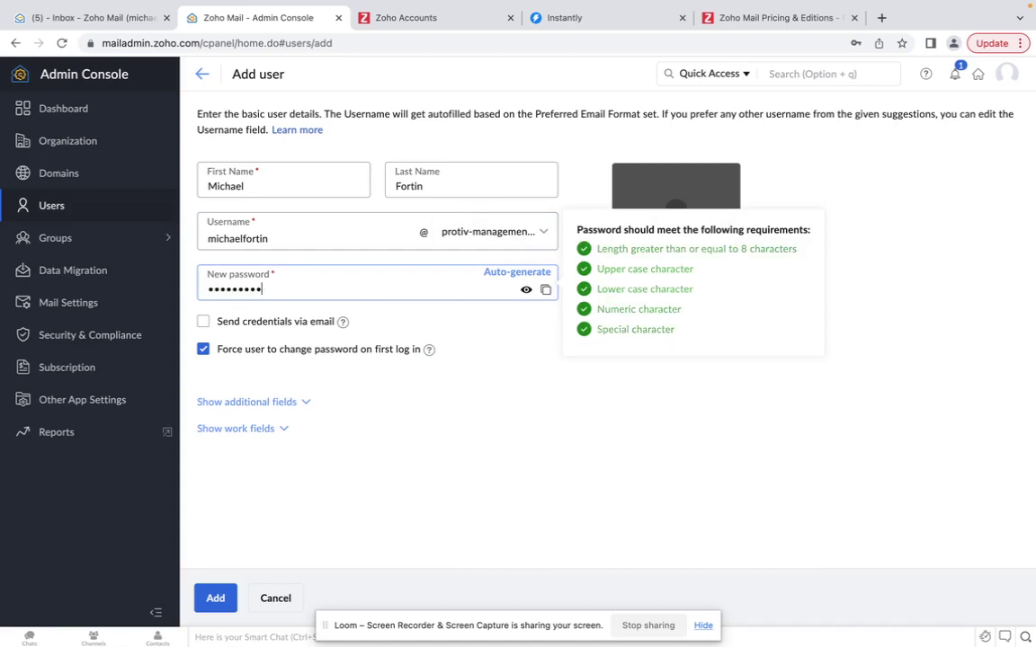
{"action": "left_click", "coordinate": [204, 351]}
{"action": "left_click", "coordinate": [214, 598]}
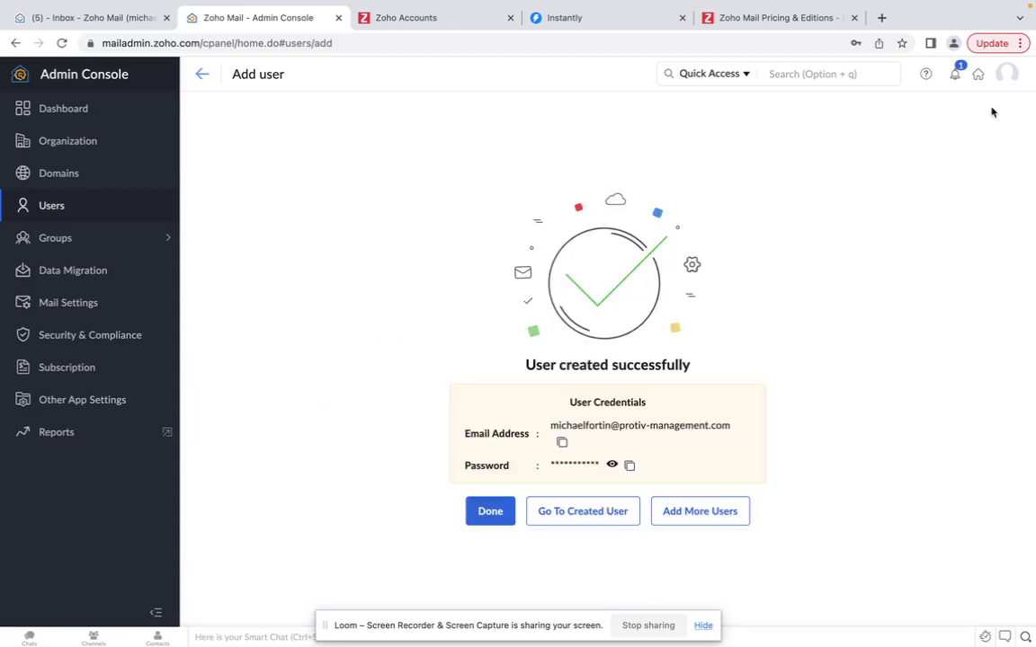
- Sign out from the profile avatar, then close the Zoho Mail inbox and Zoho Accounts tabs
{"action": "left_click", "coordinate": [1007, 76]}
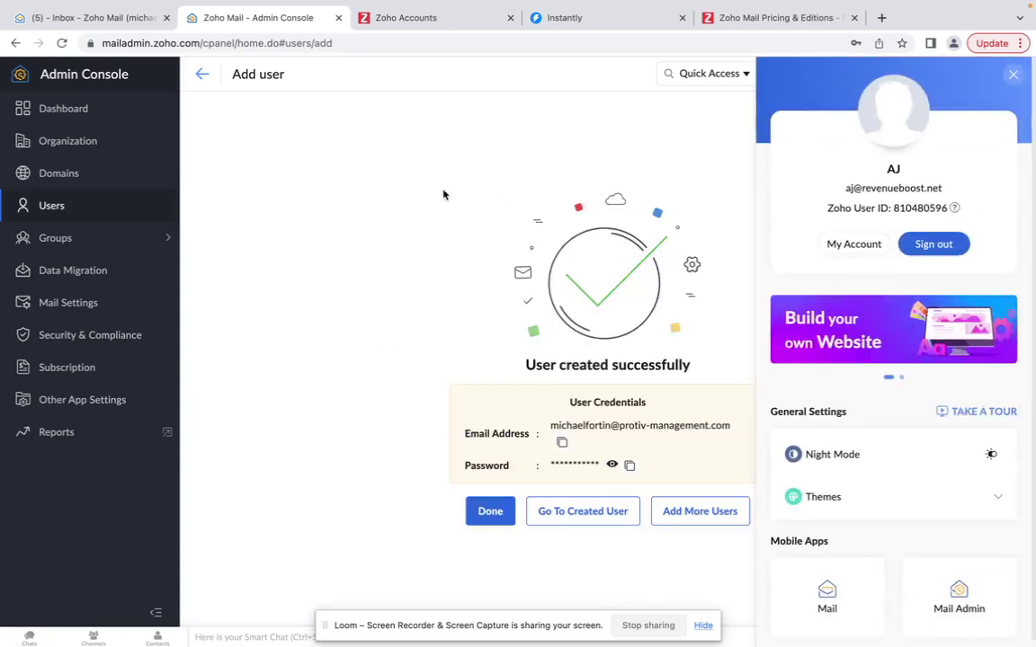
{"action": "left_click", "coordinate": [939, 244]}
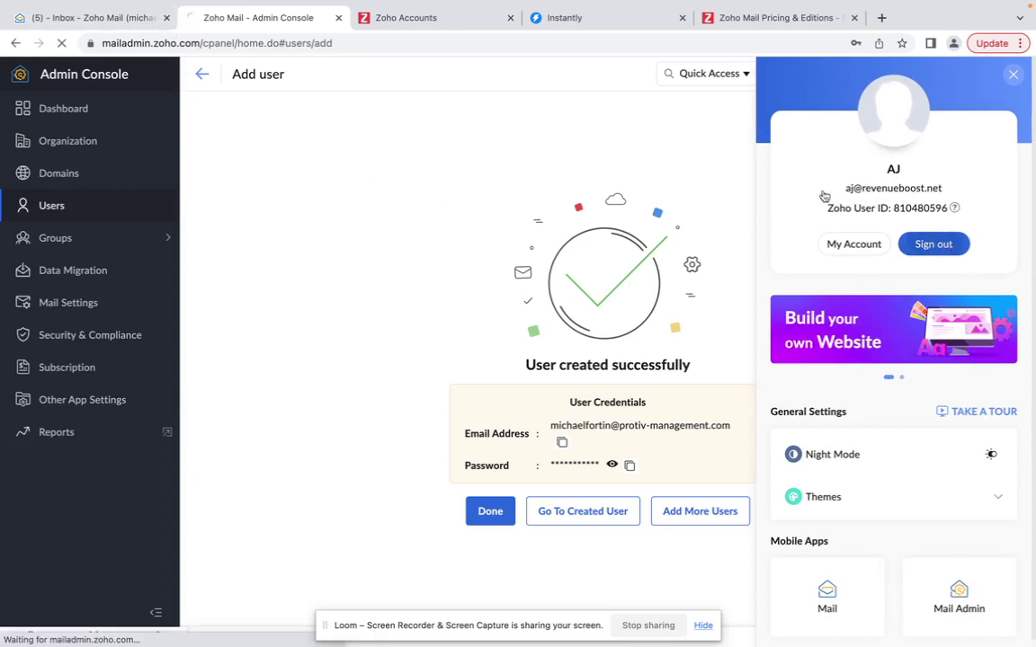
{"action": "left_click", "coordinate": [167, 18]}
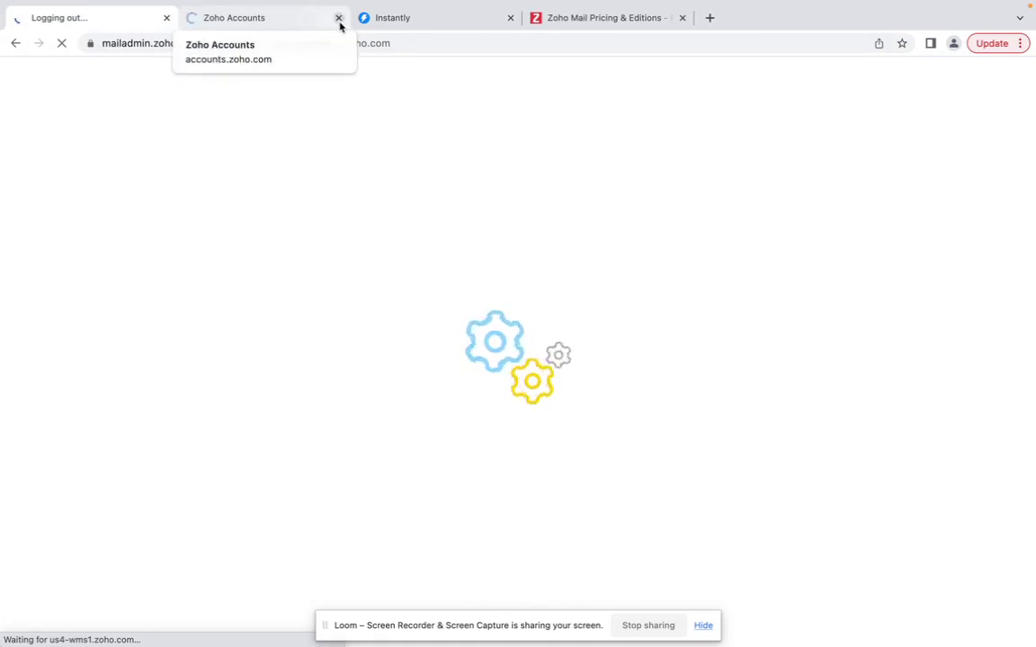
{"action": "left_click", "coordinate": [339, 20]}
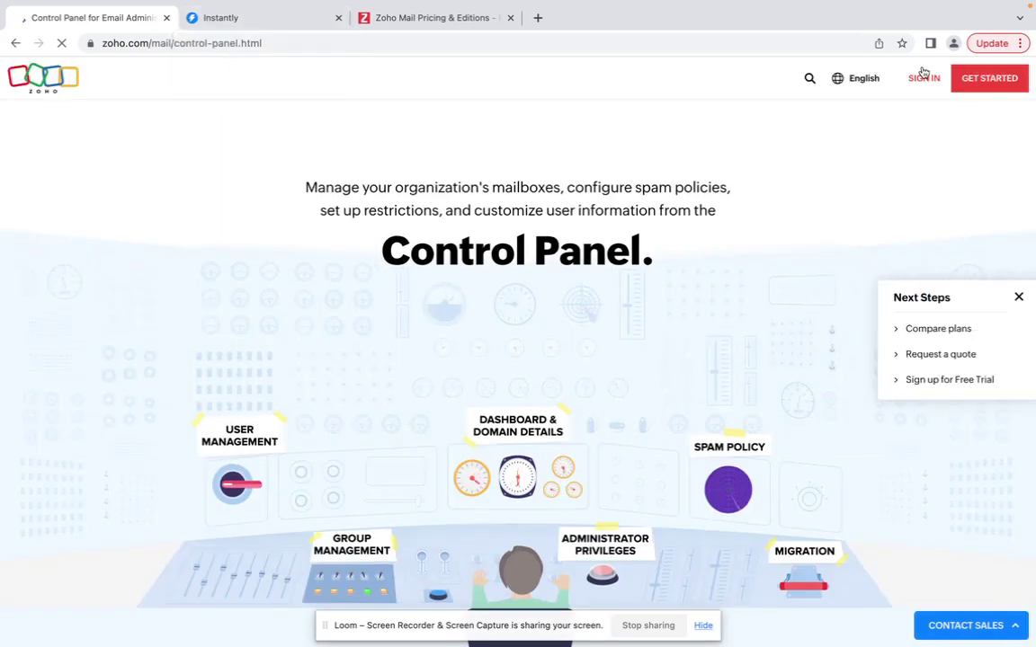
- Sign in with the new protiv-management.com address and password, choosing Remind me later for location
{"action": "left_click", "coordinate": [922, 78]}
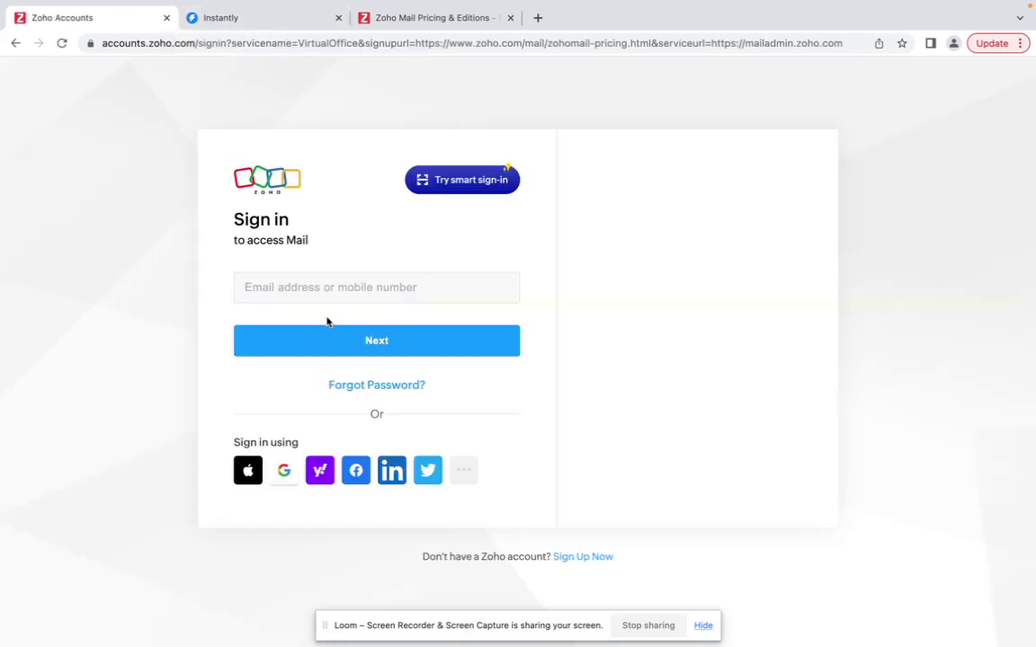
{"action": "left_click", "coordinate": [296, 286]}
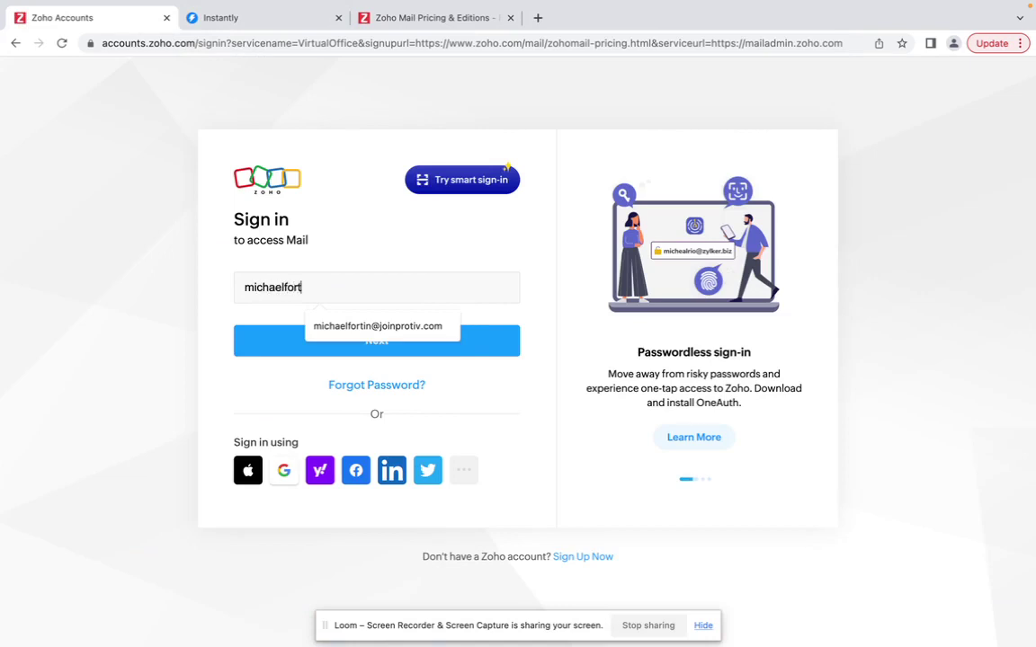
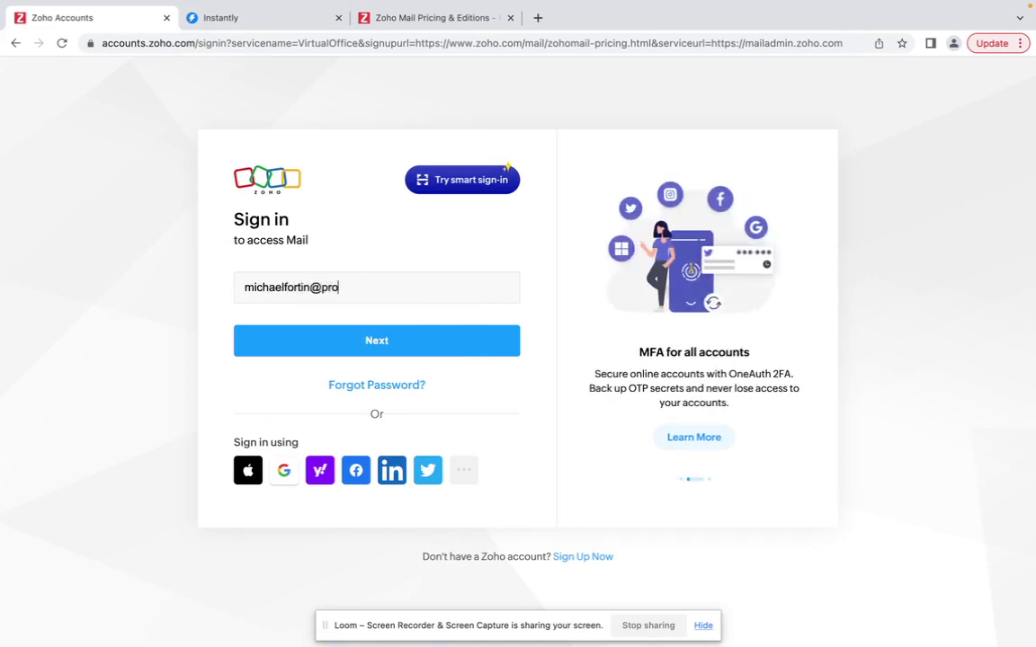
{"action": "key", "text": "Return"}
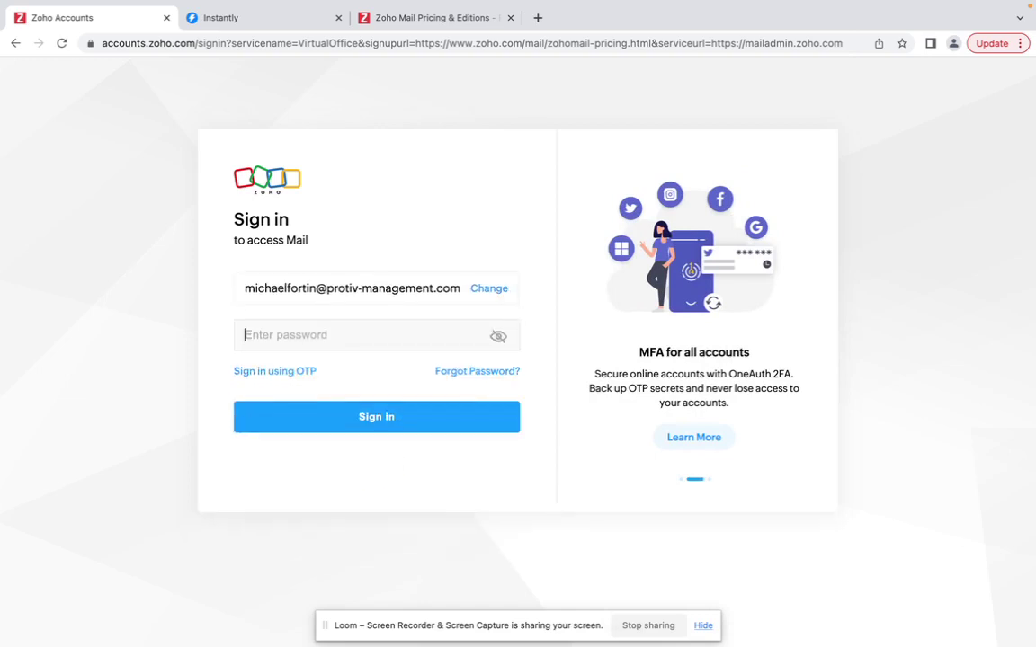
{"action": "type", "text": "•••••••••"}
{"action": "key", "text": "Return"}
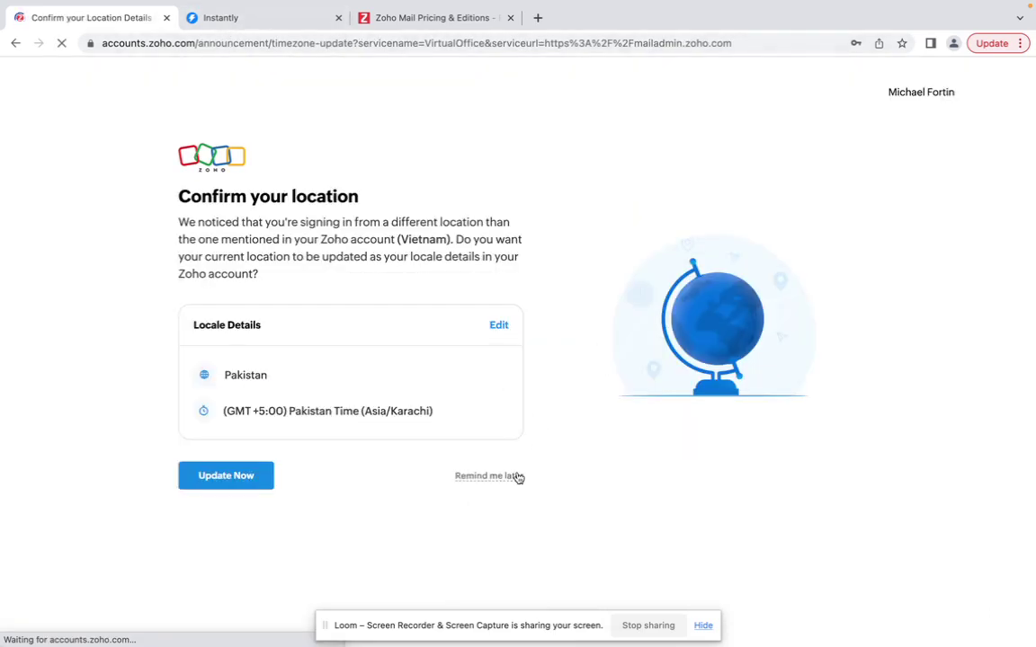
{"action": "left_click", "coordinate": [455, 474]}
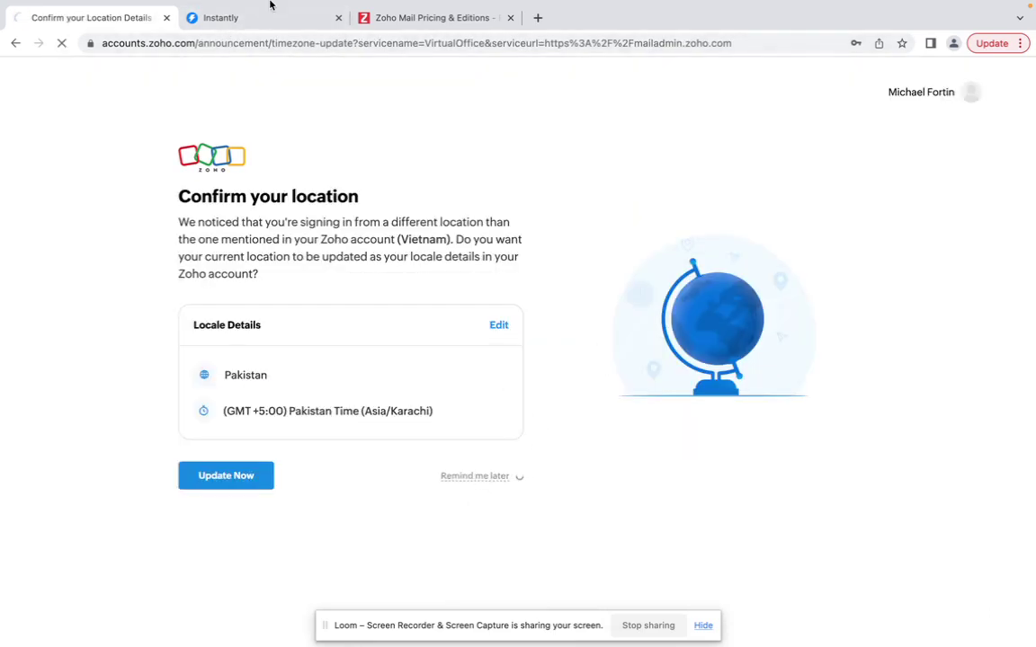
- Start adding a Zoho Mail account in Instantly and replace the first and last name
{"action": "left_click", "coordinate": [227, 19]}
{"action": "left_click", "coordinate": [960, 175]}
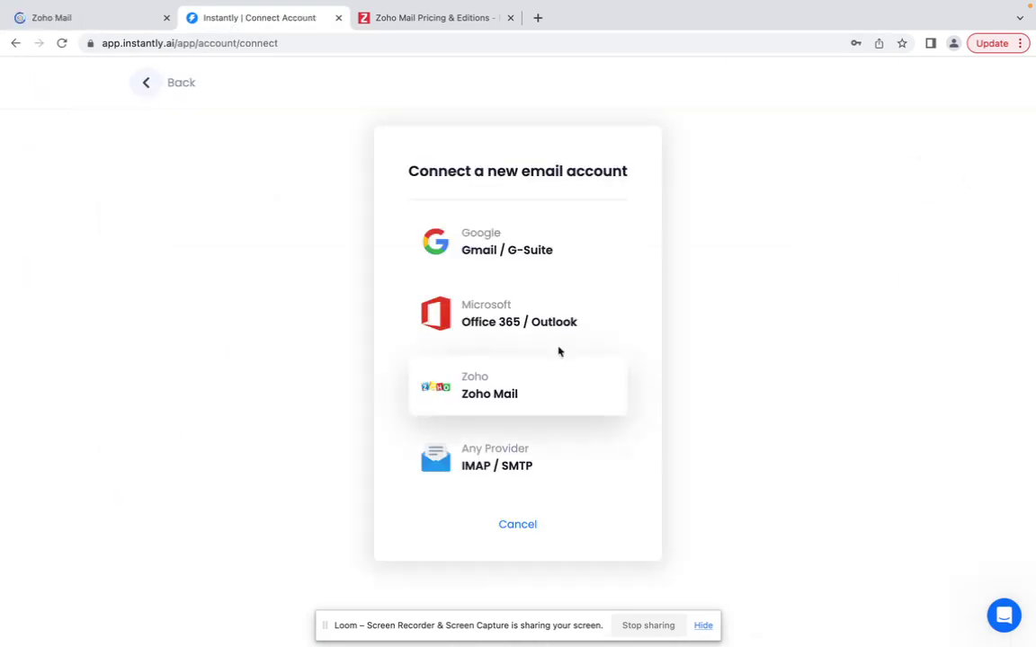
{"action": "left_click", "coordinate": [557, 404]}
{"action": "left_click", "coordinate": [432, 316]}
{"action": "key", "text": "ctrl+a"}
{"action": "type", "text": "Mic"}
{"action": "key", "text": "Tab"}
{"action": "type", "text": "For"}
{"action": "key", "text": "Tab"}
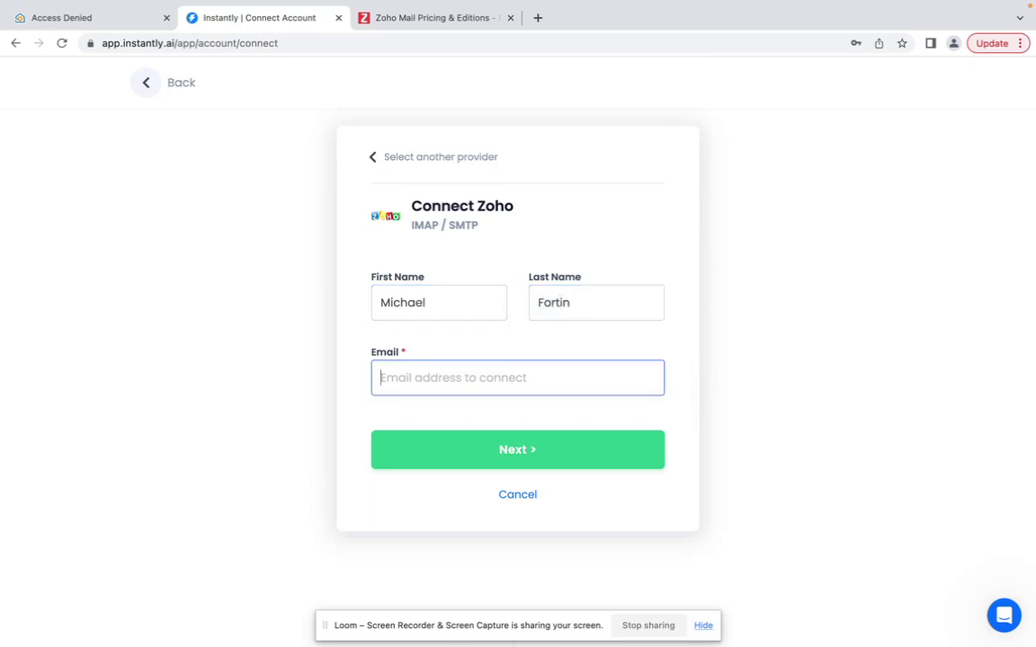
{"action": "type", "text": "micha"}
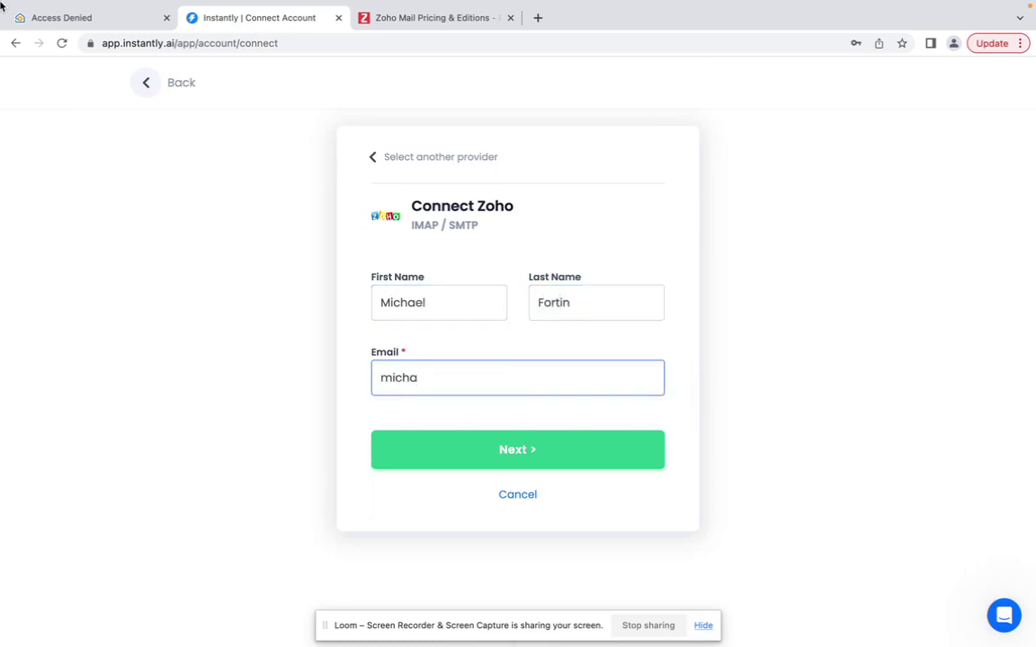
{"action": "left_click", "coordinate": [87, 16]}
{"action": "left_click", "coordinate": [470, 429]}
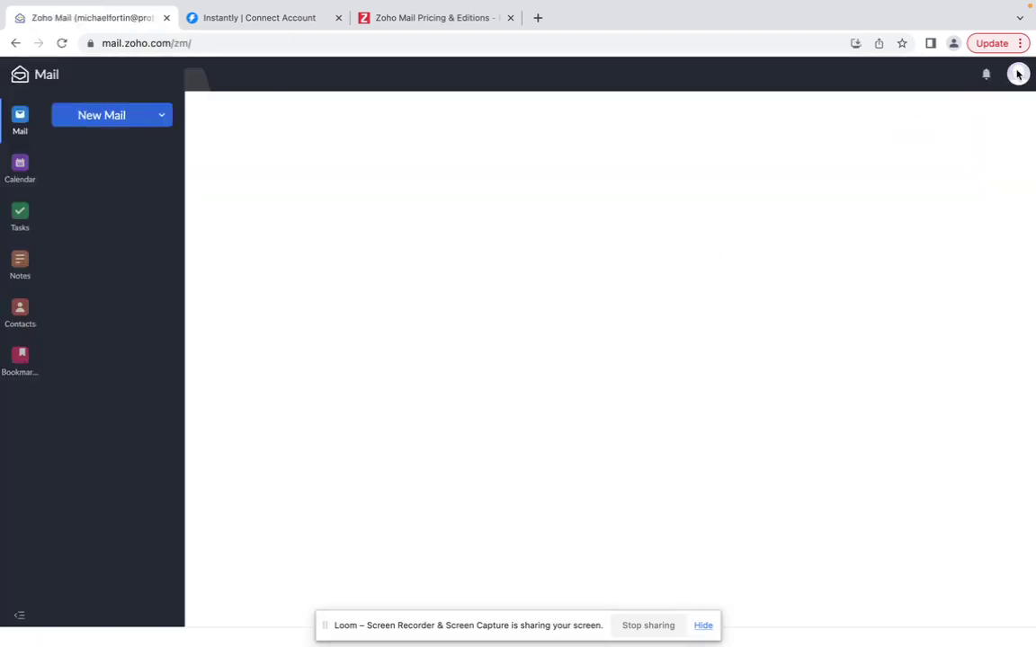
{"action": "left_click", "coordinate": [1019, 75]}
{"action": "triple_click", "coordinate": [931, 104]}
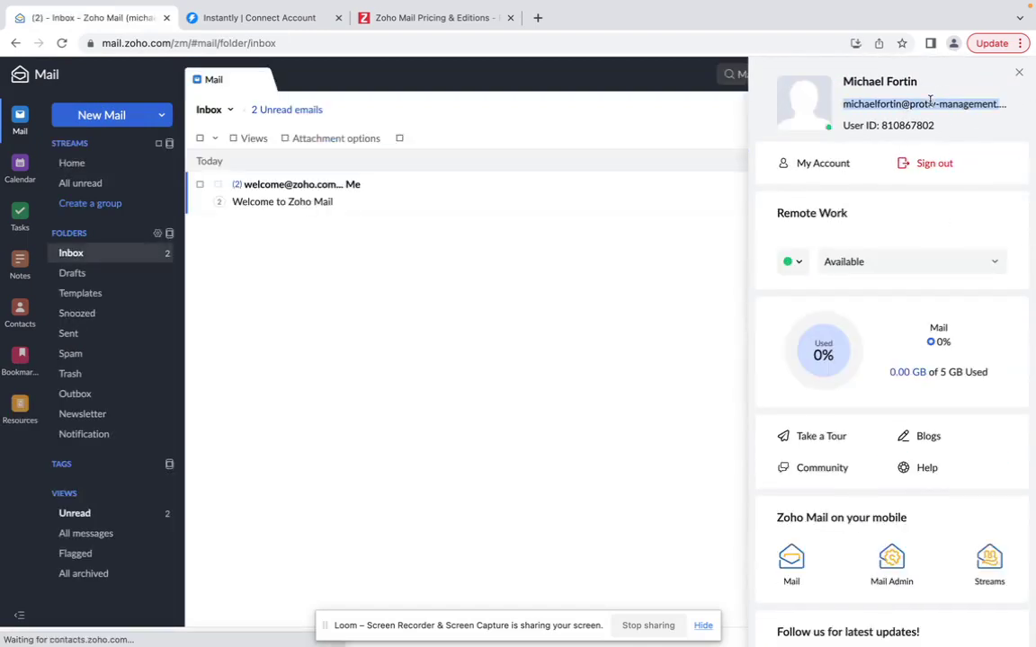
{"action": "left_click", "coordinate": [291, 19]}
{"action": "double_click", "coordinate": [469, 391]}
{"action": "type", "text": "v"}
{"action": "key", "text": "BackSpace"}
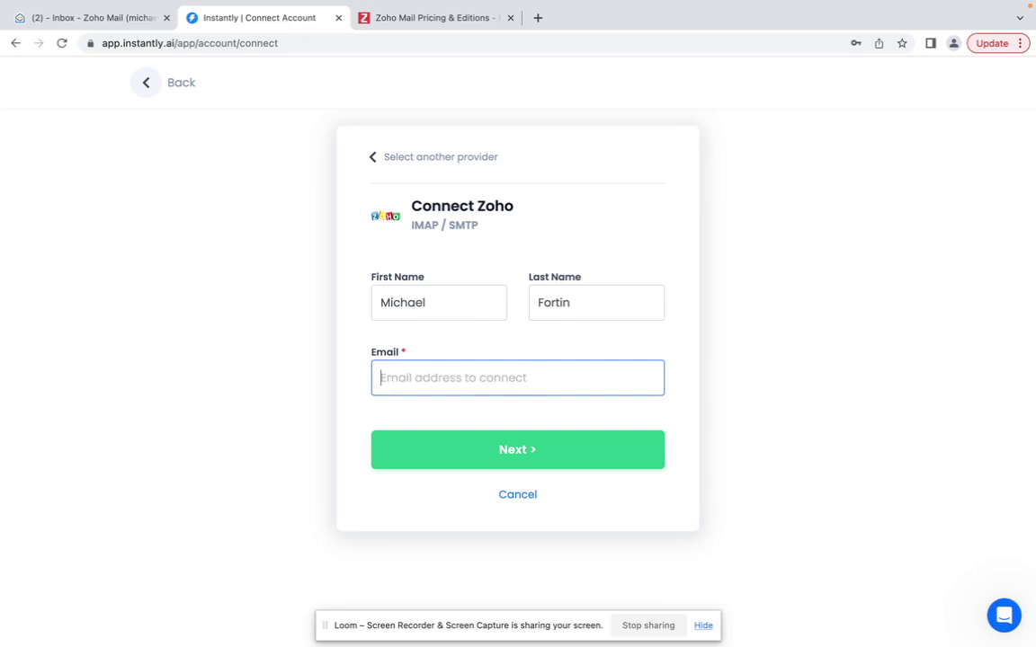
{"action": "type", "text": "smtppro.zoho.com"}
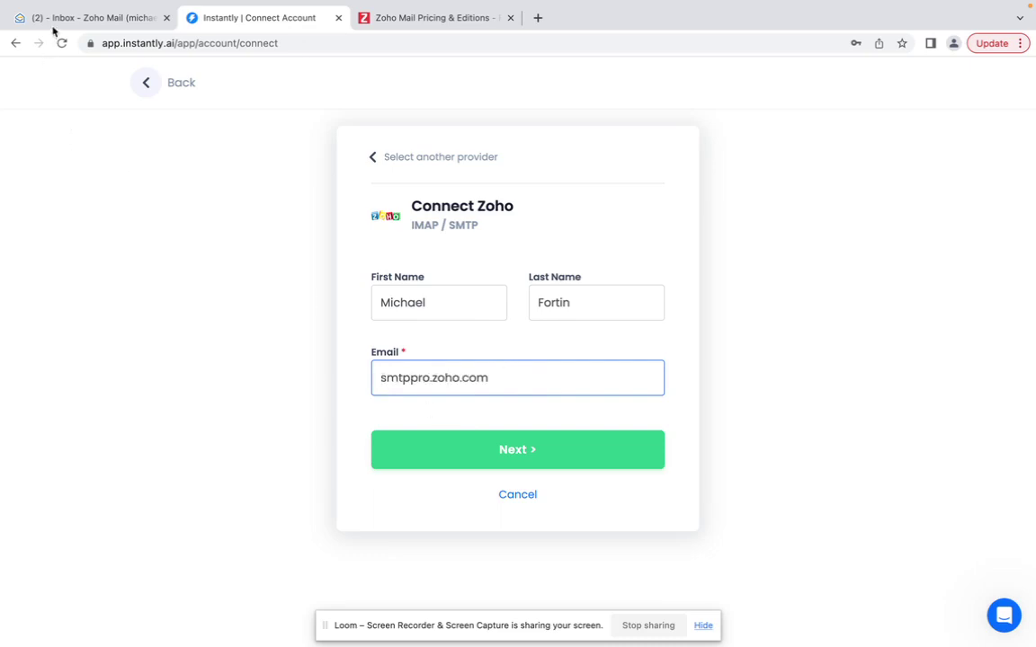
- Close the Zoho Mail welcome tour and dismiss the Zoho Social promotion
{"action": "left_click", "coordinate": [54, 27]}
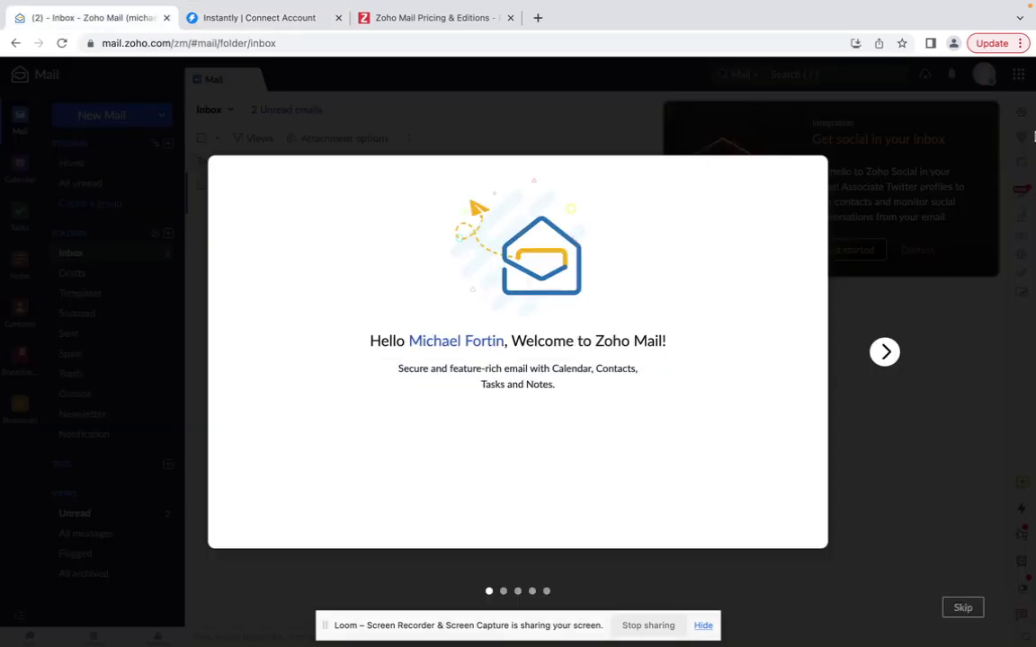
{"action": "left_click", "coordinate": [885, 353]}
{"action": "left_click", "coordinate": [884, 353]}
{"action": "left_click", "coordinate": [884, 354]}
{"action": "left_click", "coordinate": [885, 353]}
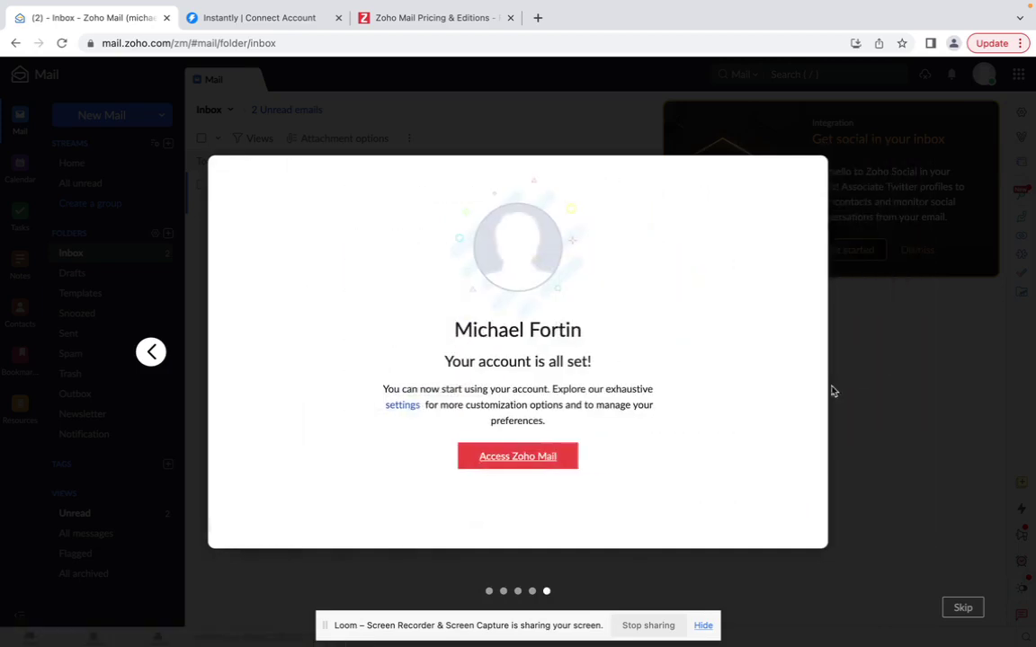
{"action": "left_click", "coordinate": [482, 455]}
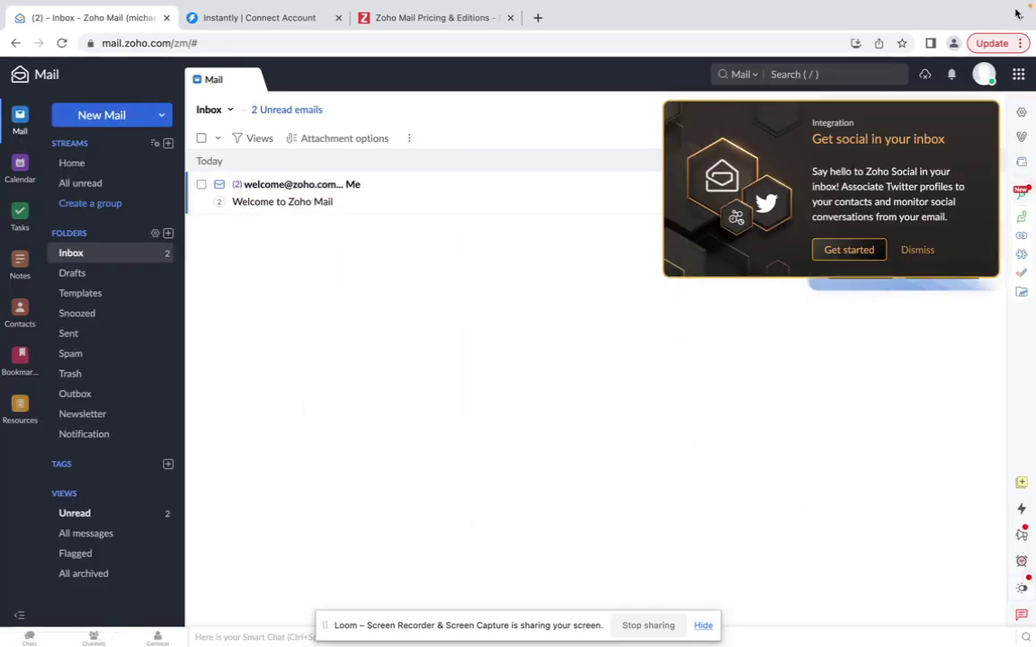
{"action": "left_click", "coordinate": [983, 78]}
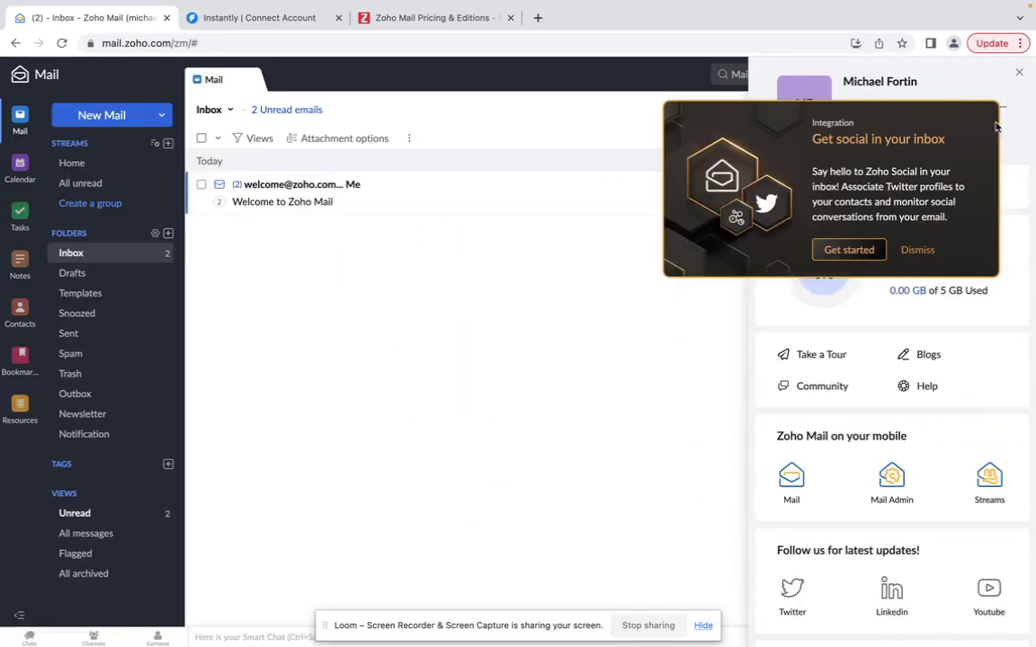
{"action": "left_click", "coordinate": [916, 250]}
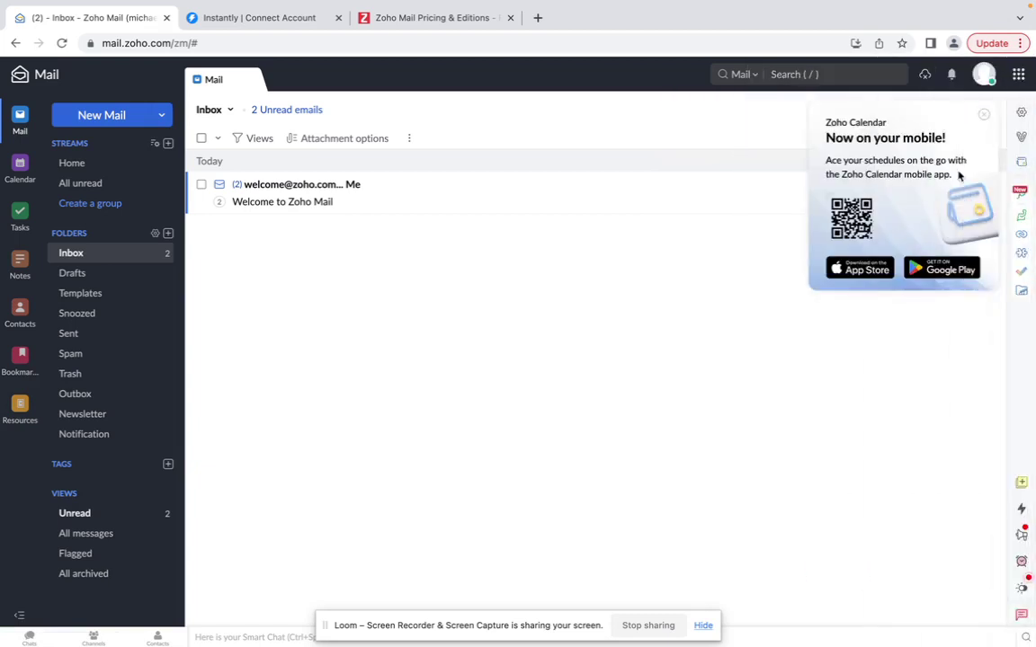
- Recopy the mailbox address, paste it over Instantly's Email field, and continue
{"action": "left_click", "coordinate": [985, 76]}
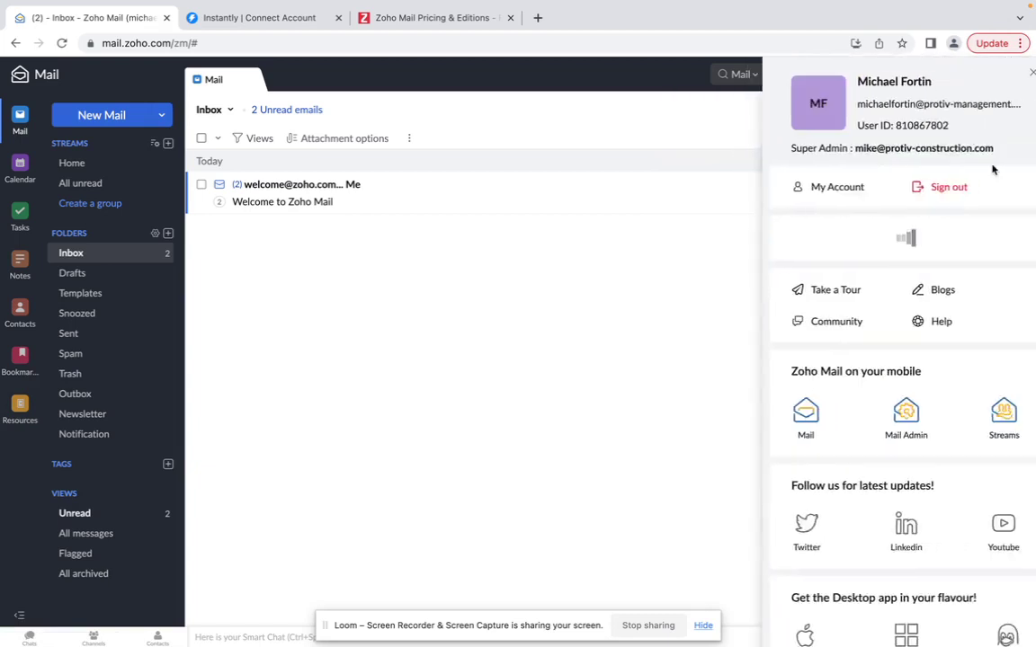
{"action": "triple_click", "coordinate": [983, 104]}
{"action": "left_click", "coordinate": [224, 25]}
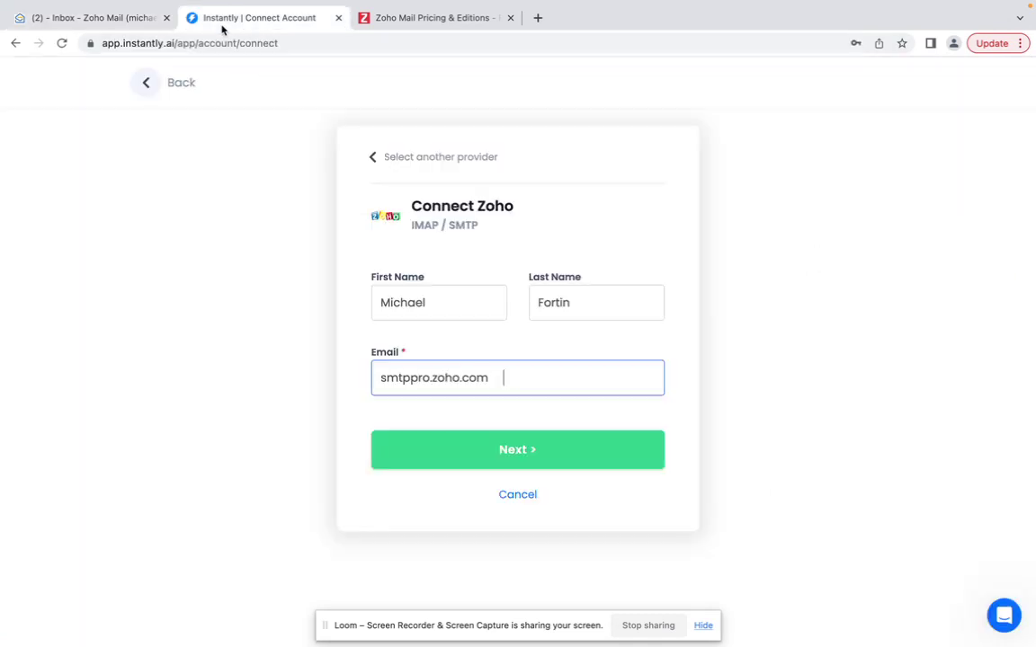
{"action": "triple_click", "coordinate": [479, 387]}
{"action": "key", "text": "ctrl+v"}
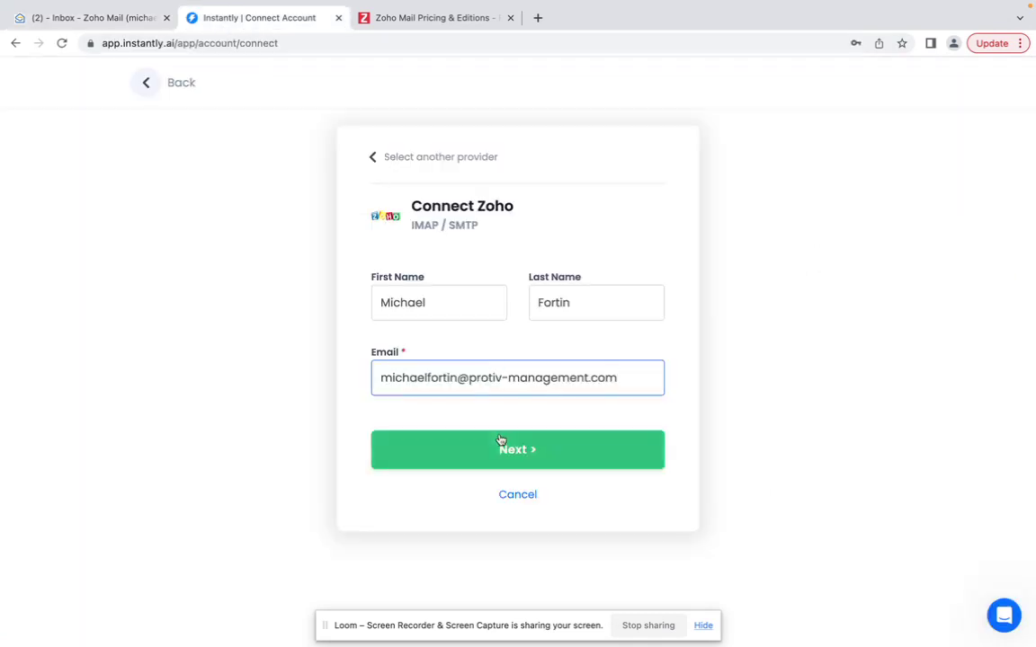
{"action": "left_click", "coordinate": [511, 449]}
- Open the new user's Zoho account Security settings from the profile panel
{"action": "left_click", "coordinate": [440, 384]}
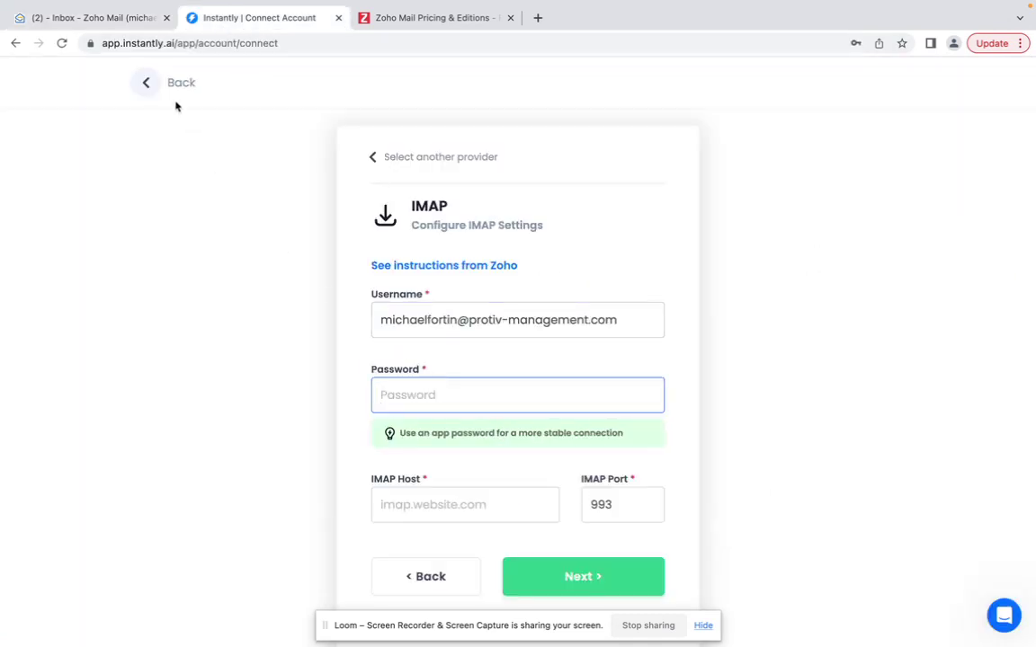
{"action": "left_click", "coordinate": [98, 18]}
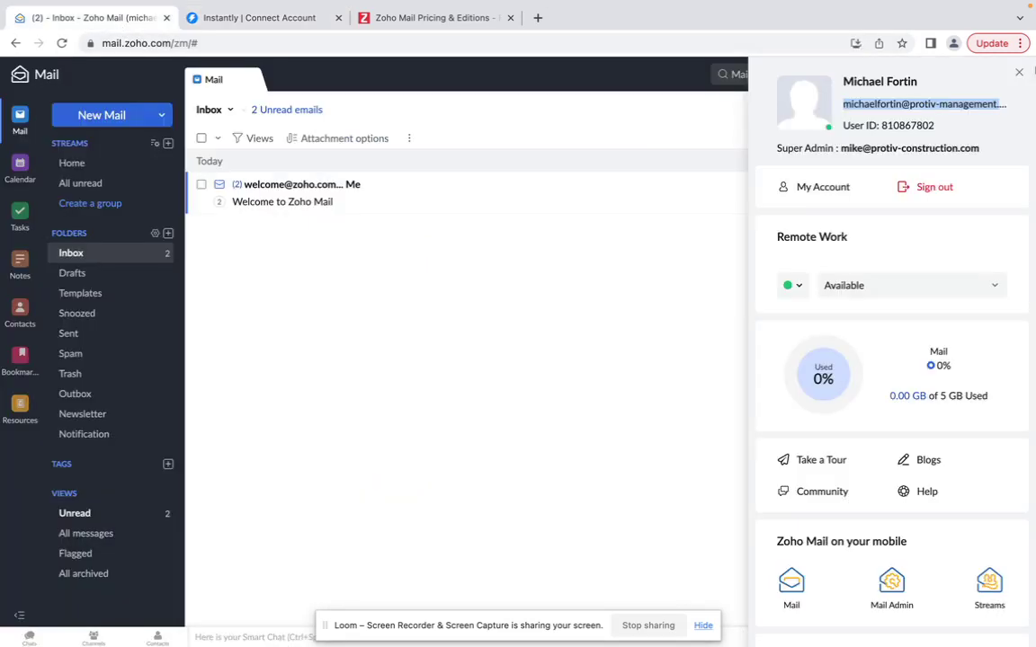
{"action": "left_click", "coordinate": [1019, 75]}
{"action": "left_click", "coordinate": [985, 76]}
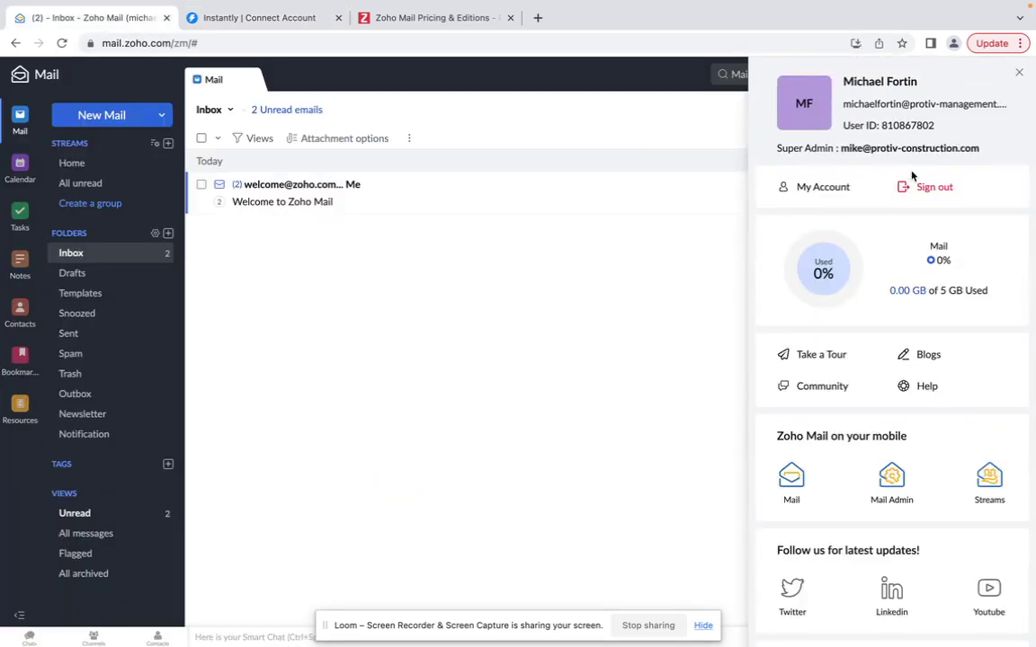
{"action": "left_click", "coordinate": [834, 197]}
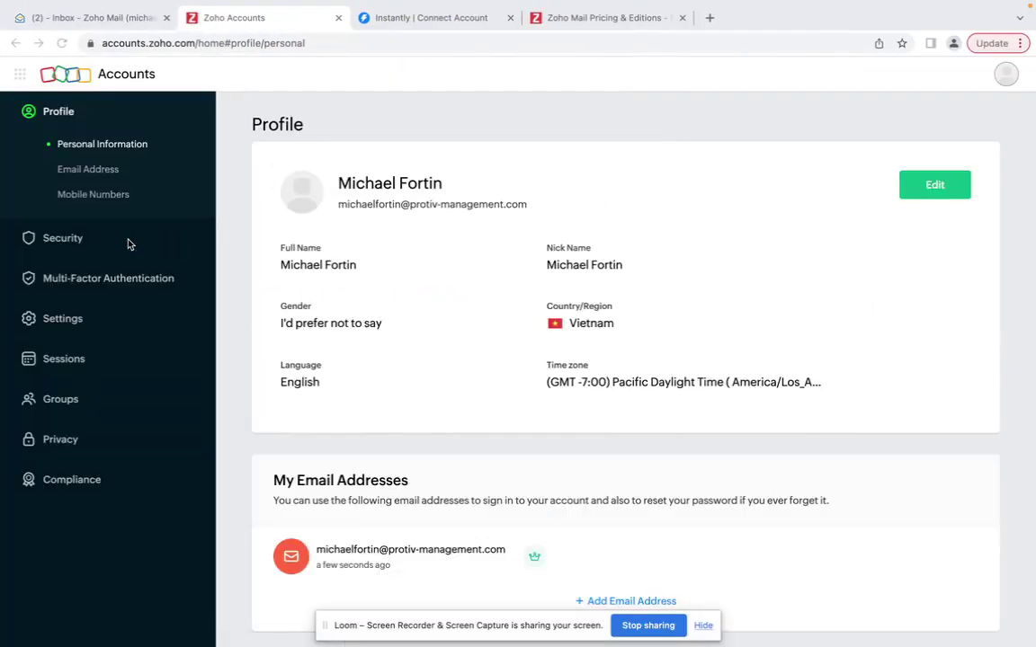
{"action": "left_click", "coordinate": [86, 245]}
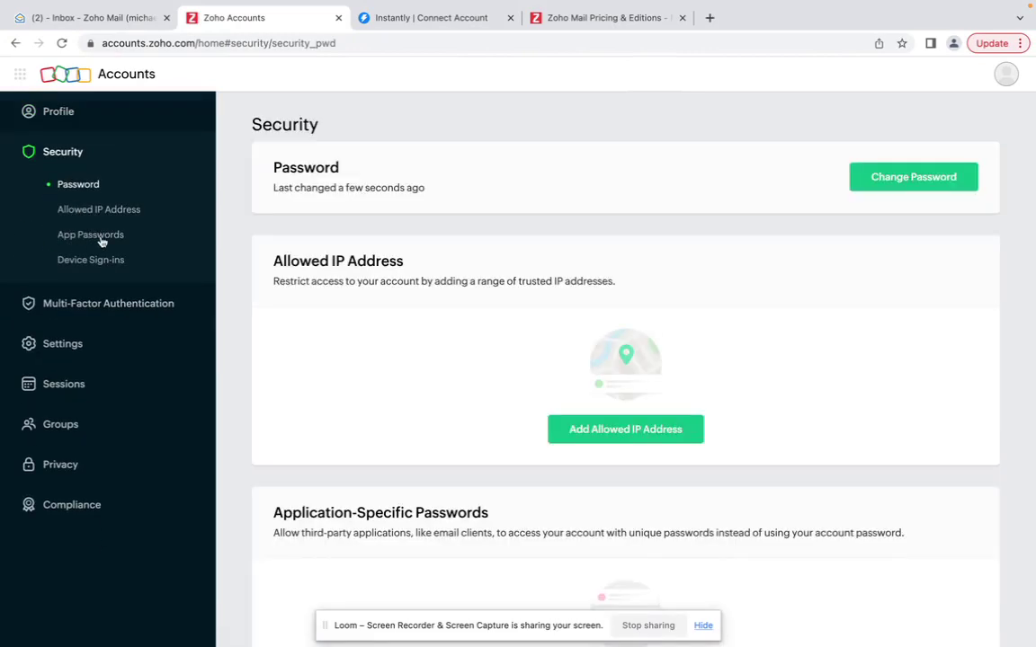
- Generate a new app-specific password named instantly
{"action": "left_click", "coordinate": [102, 241]}
{"action": "left_click", "coordinate": [626, 417]}
{"action": "left_click", "coordinate": [425, 347]}
{"action": "left_click", "coordinate": [433, 371]}
{"action": "left_click", "coordinate": [387, 396]}
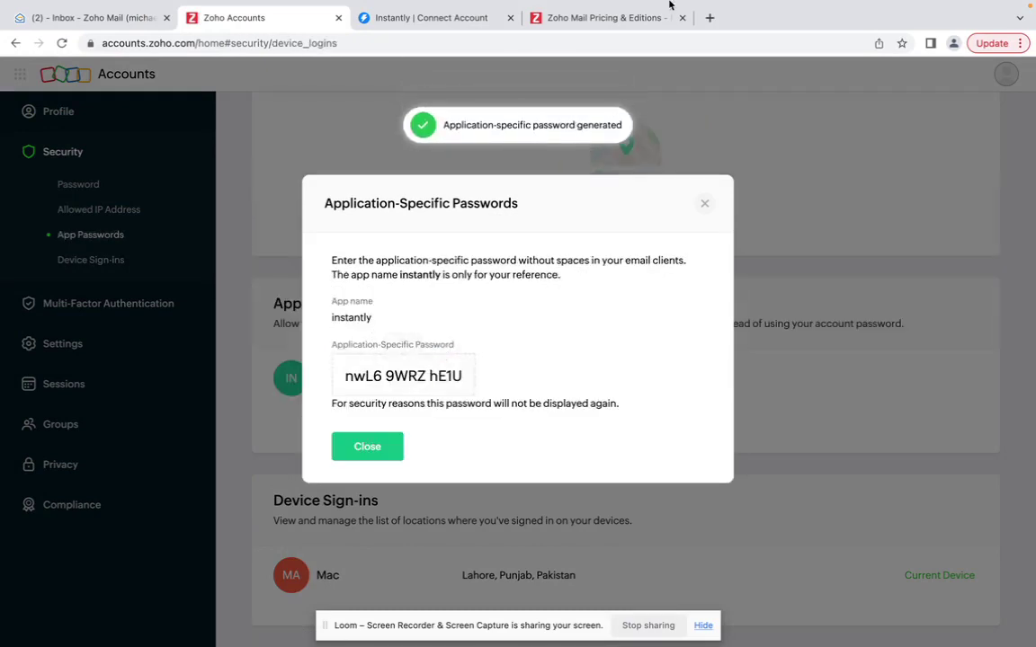
- Paste the app password into Instantly's IMAP password field
{"action": "left_click", "coordinate": [418, 17]}
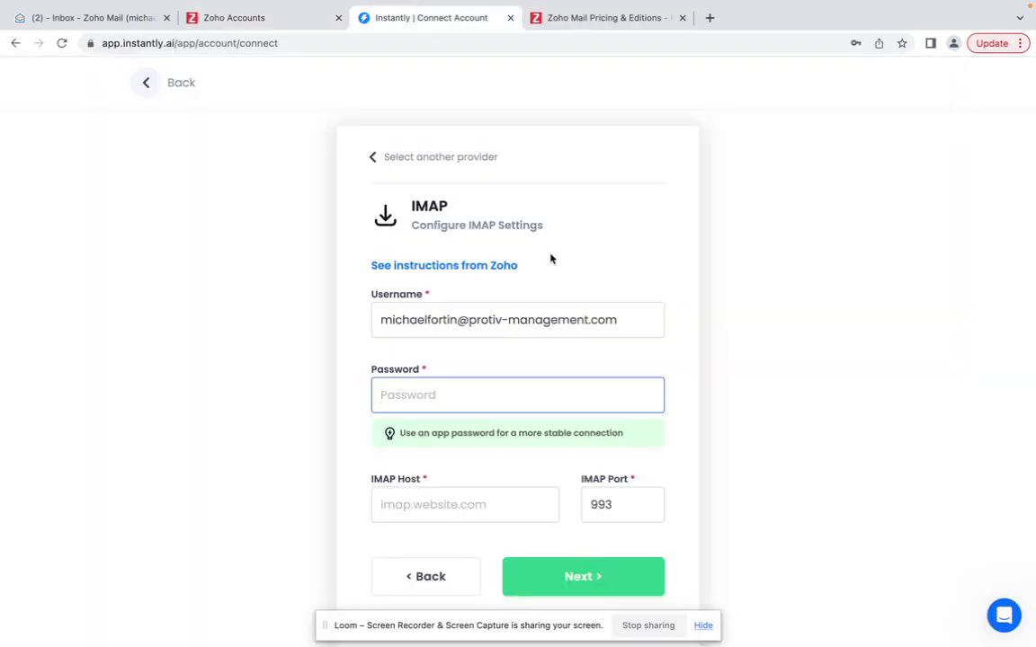
{"action": "key", "text": "ctrl+v"}
{"action": "left_click", "coordinate": [76, 19]}
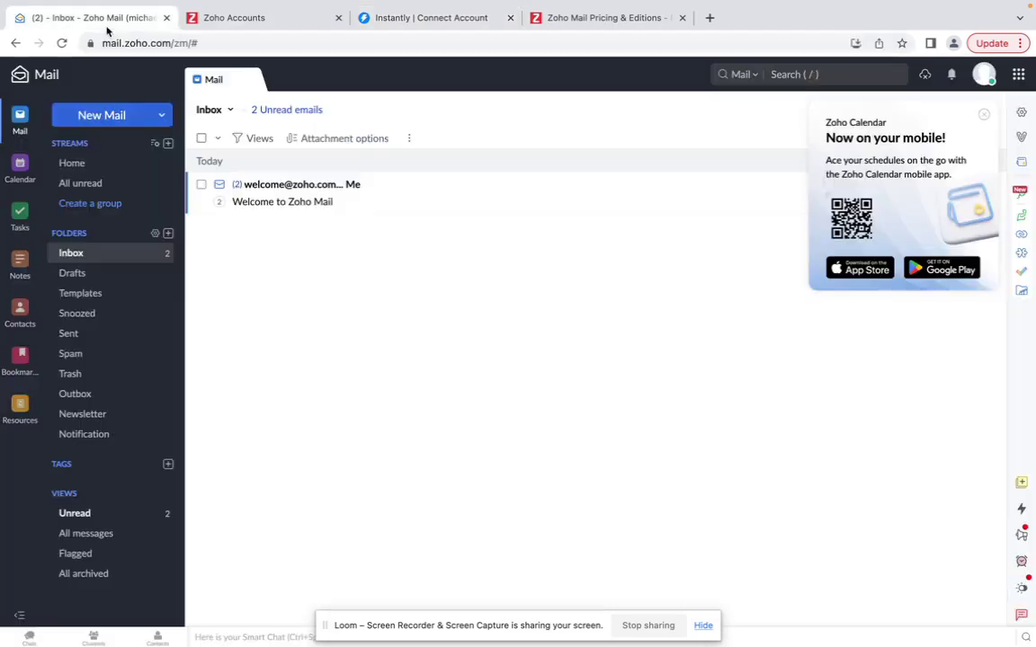
{"action": "left_click", "coordinate": [981, 79]}
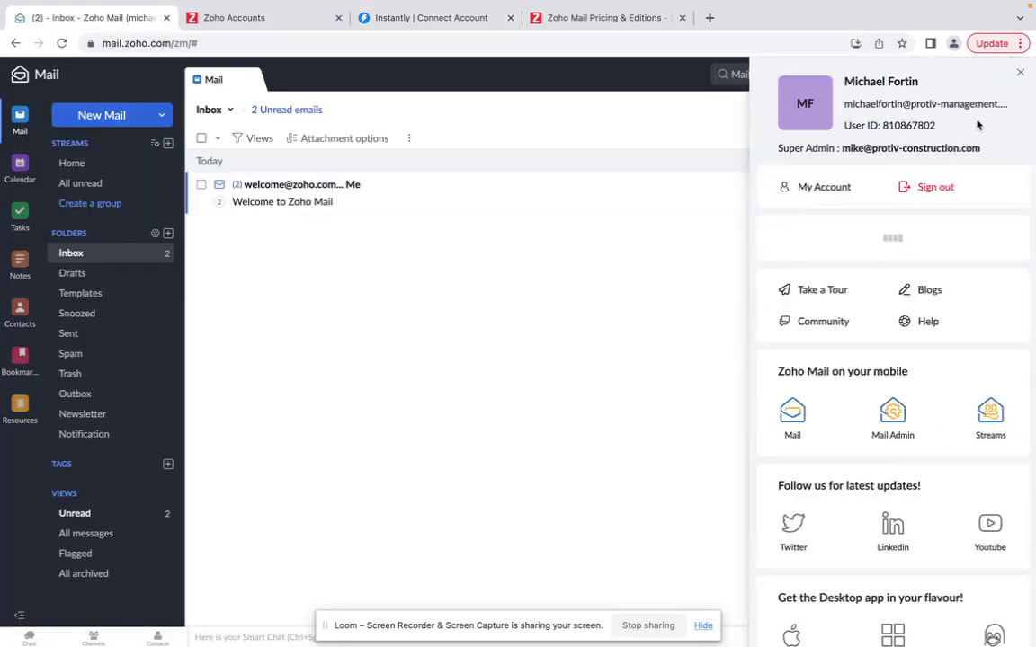
{"action": "left_click", "coordinate": [685, 223]}
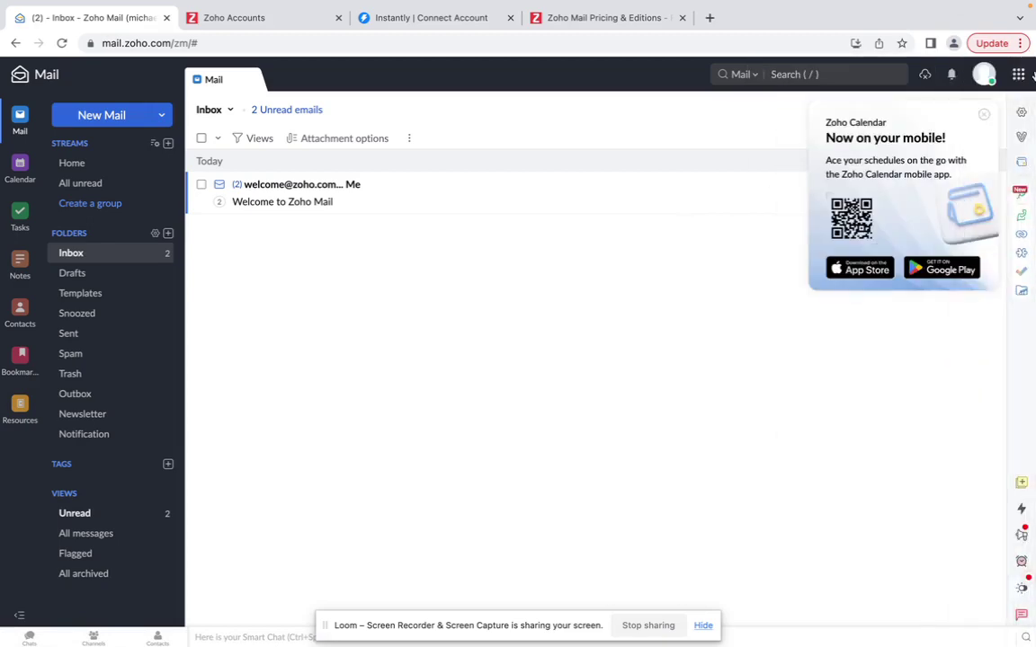
- Enable and save IMAP Access in Zoho Mail's Mail accounts settings, then select imappro.zoho.com
{"action": "left_click", "coordinate": [1021, 113]}
{"action": "scroll", "coordinate": [175, 322], "scroll_direction": "down", "scroll_amount": 6}
{"action": "left_click", "coordinate": [132, 508]}
{"action": "scroll", "coordinate": [652, 330], "scroll_direction": "down", "scroll_amount": 5}
{"action": "scroll", "coordinate": [553, 418], "scroll_direction": "down", "scroll_amount": 3}
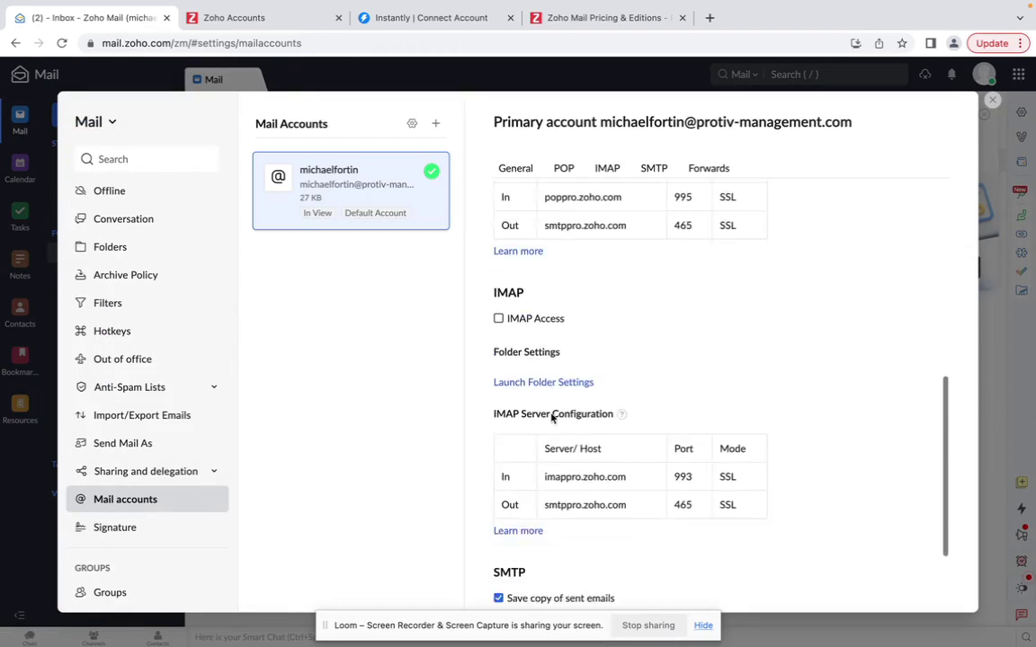
{"action": "left_click", "coordinate": [499, 319]}
{"action": "left_click", "coordinate": [512, 595]}
{"action": "scroll", "coordinate": [635, 558], "scroll_direction": "down", "scroll_amount": 1}
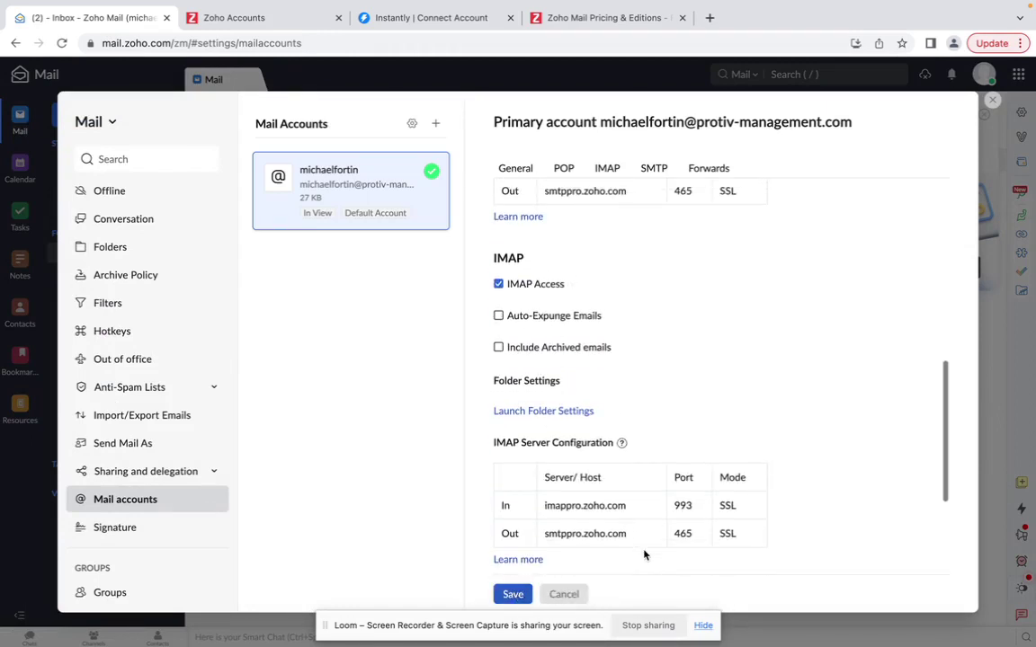
{"action": "double_click", "coordinate": [584, 491]}
{"action": "key", "text": "ctrl+c"}
- Enter imappro.zoho.com as the IMAP host in Instantly and test it
{"action": "left_click", "coordinate": [420, 20]}
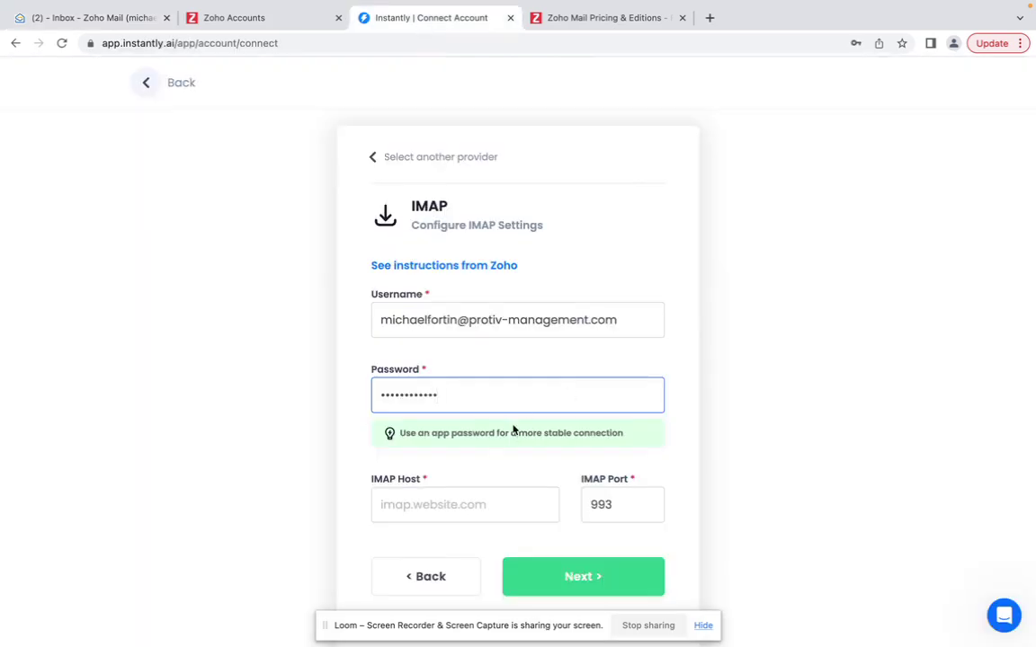
{"action": "left_click", "coordinate": [425, 517]}
{"action": "key", "text": "ctrl+v"}
{"action": "left_click", "coordinate": [580, 575]}
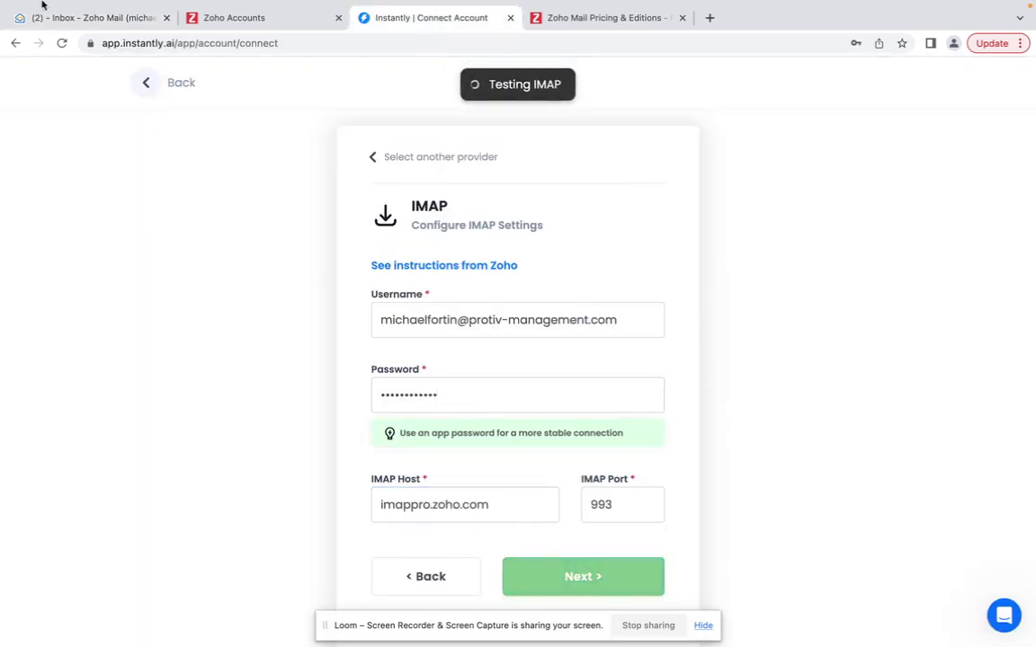
- Set the SMTP host to smtppro.zoho.com with port 465 instead of 587, and submit
{"action": "left_click", "coordinate": [85, 18]}
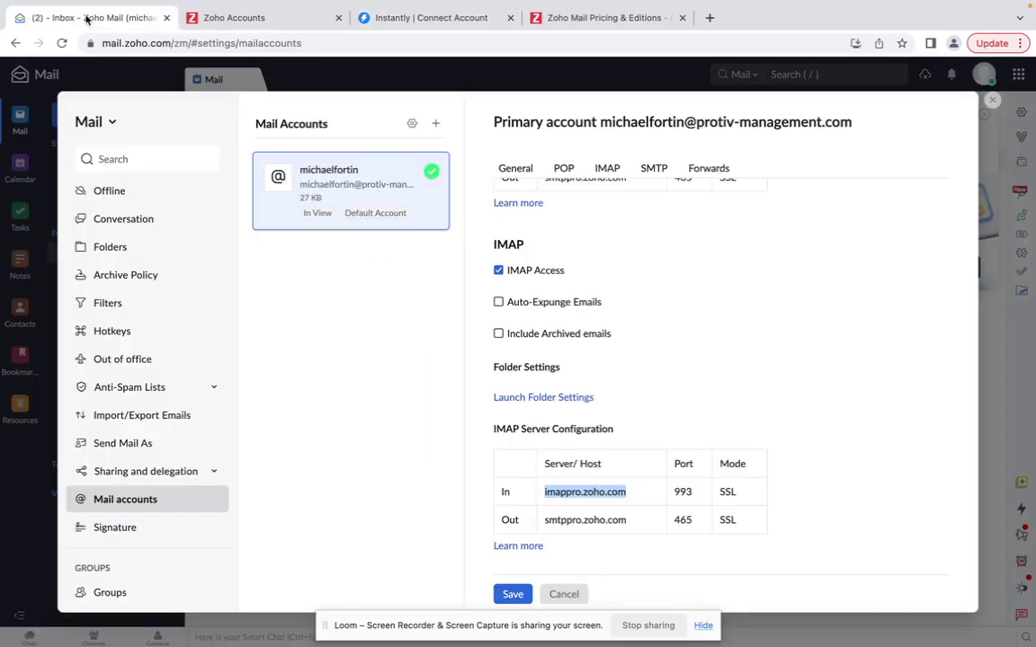
{"action": "double_click", "coordinate": [600, 519]}
{"action": "key", "text": "cmd+c"}
{"action": "left_click", "coordinate": [388, 56]}
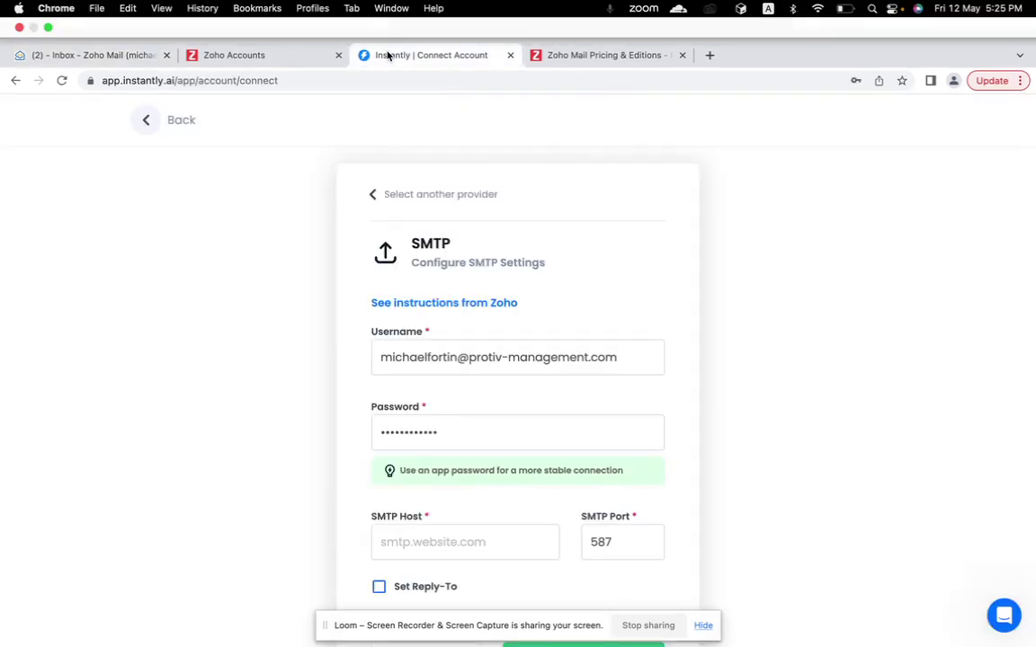
{"action": "left_click", "coordinate": [453, 501]}
{"action": "key", "text": "cmd+v"}
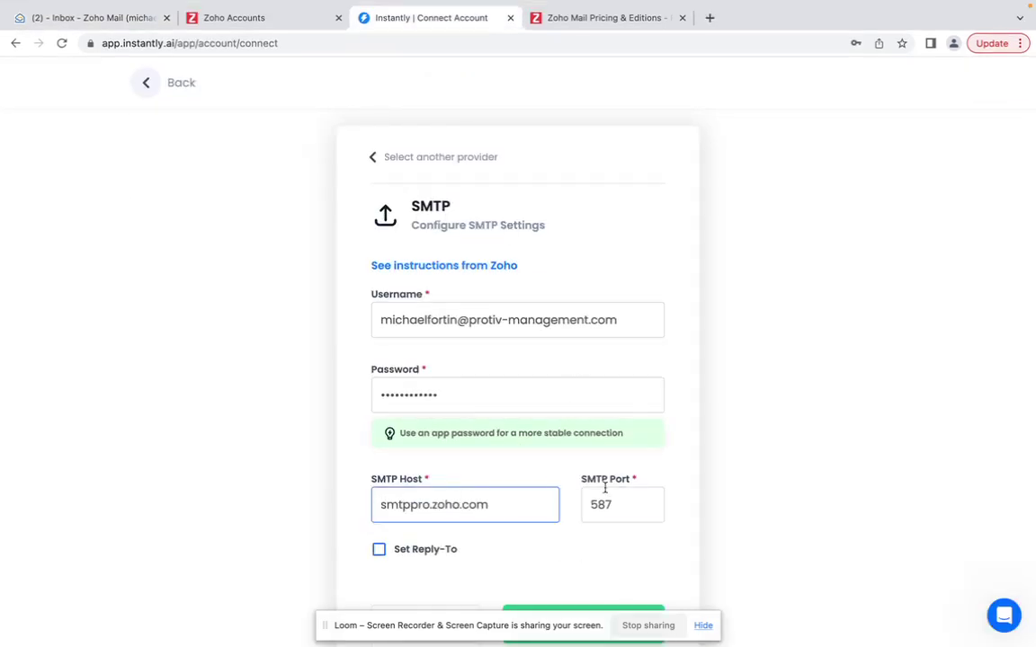
{"action": "double_click", "coordinate": [601, 504]}
{"action": "type", "text": "465"}
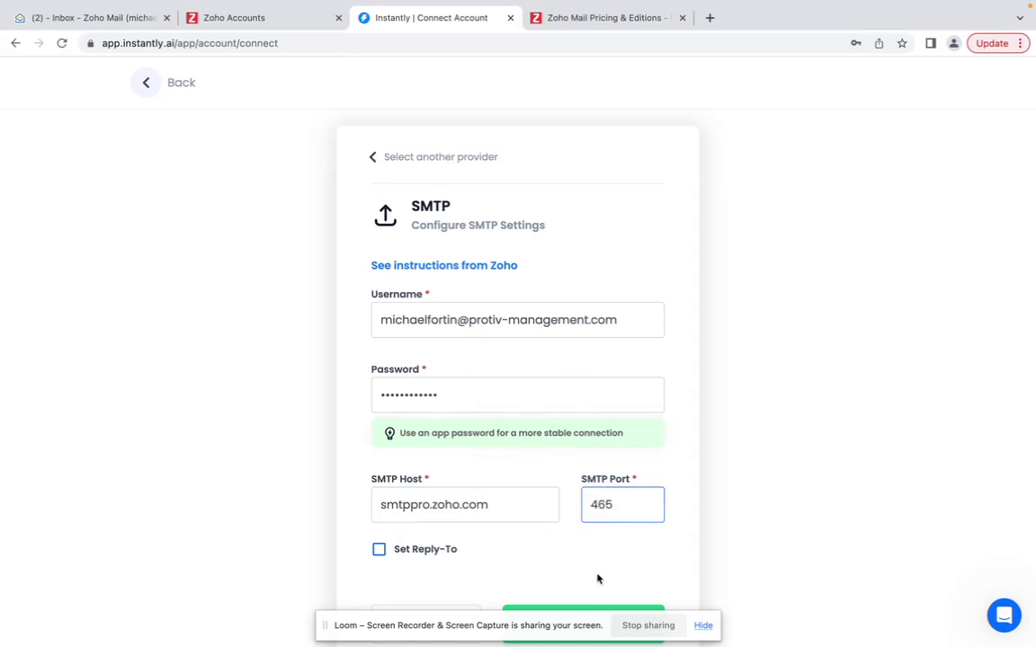
{"action": "scroll", "coordinate": [597, 579], "scroll_direction": "down", "scroll_amount": 2}
{"action": "left_click", "coordinate": [554, 540]}
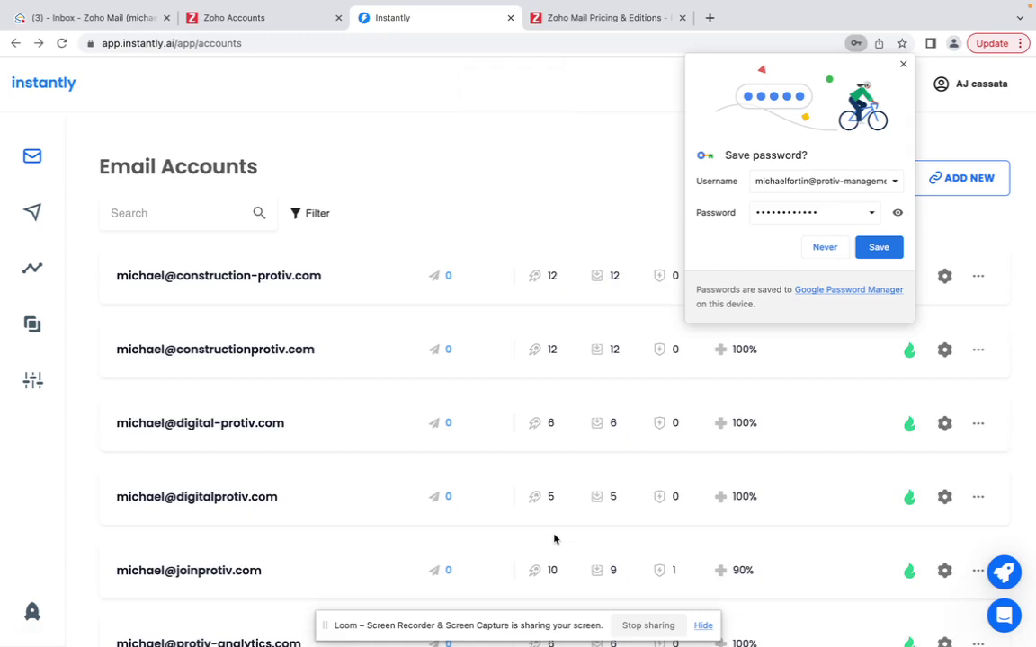
- Close Chrome's Save password popup with its X button
{"action": "left_click", "coordinate": [902, 64]}
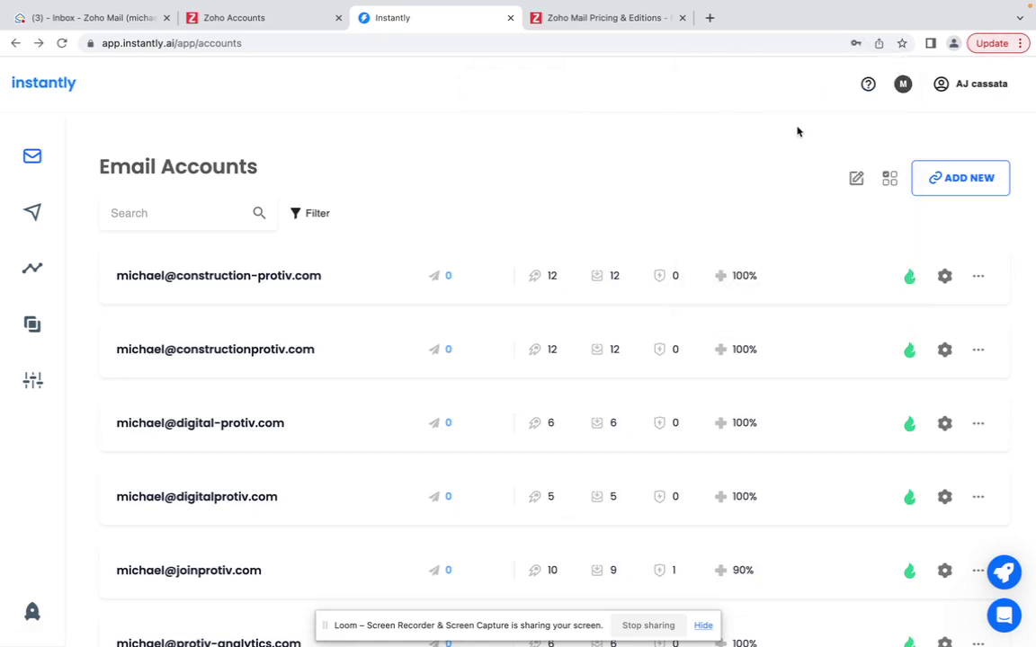